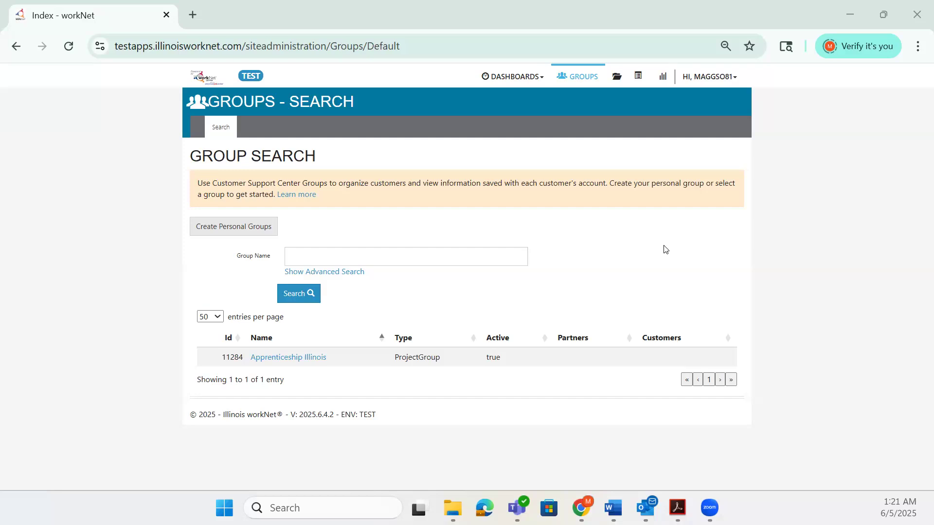
Open the Apprenticeship Illinois group and select the first customer in its customer list.
click(308, 359)
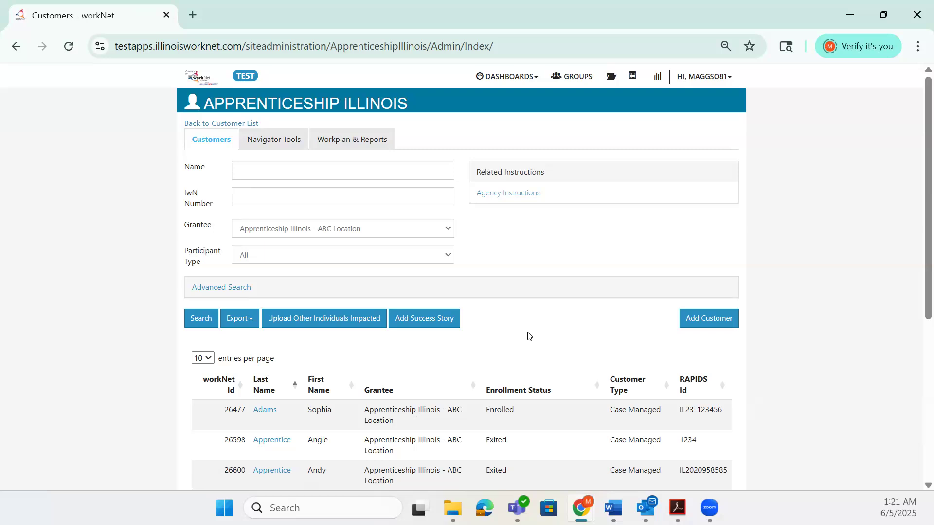
scroll(535, 333, down, 2)
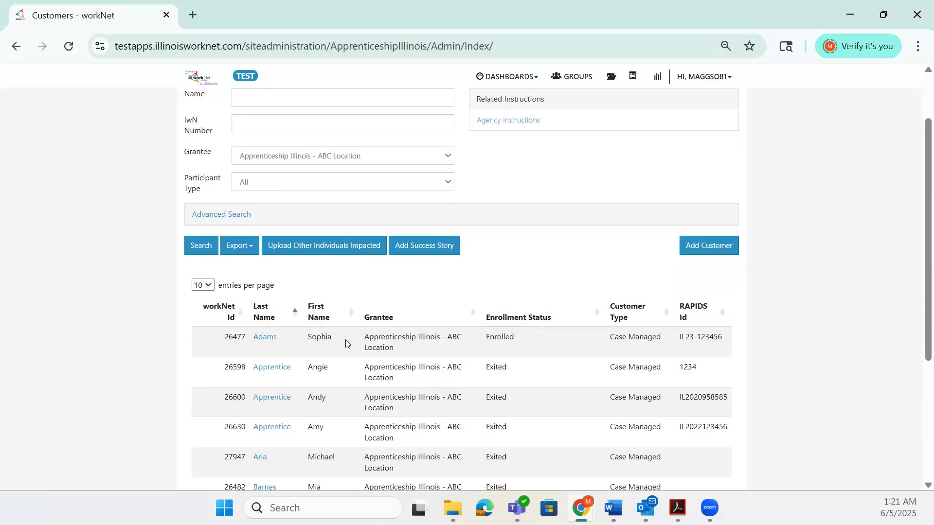
click(270, 339)
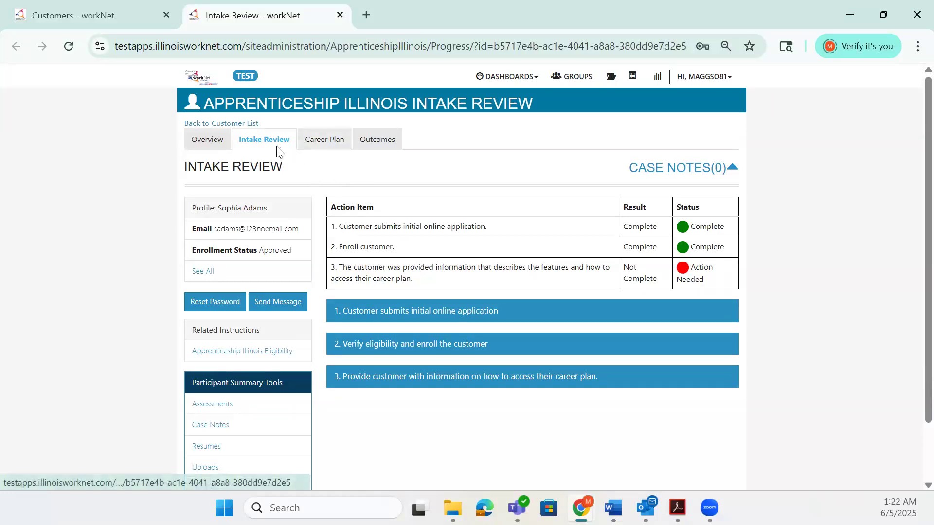
Switch to the customer's Outcomes page and toggle the Case Notes panel open and closed.
click(375, 146)
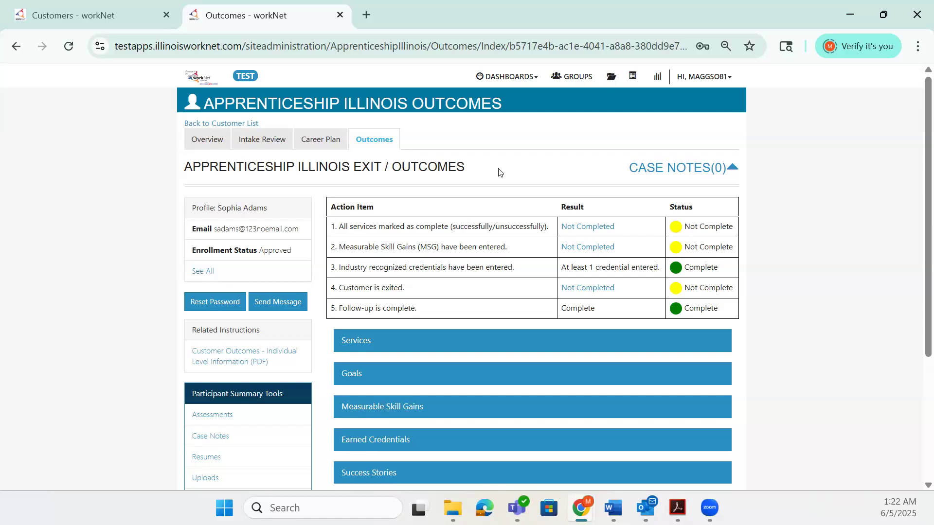
click(654, 168)
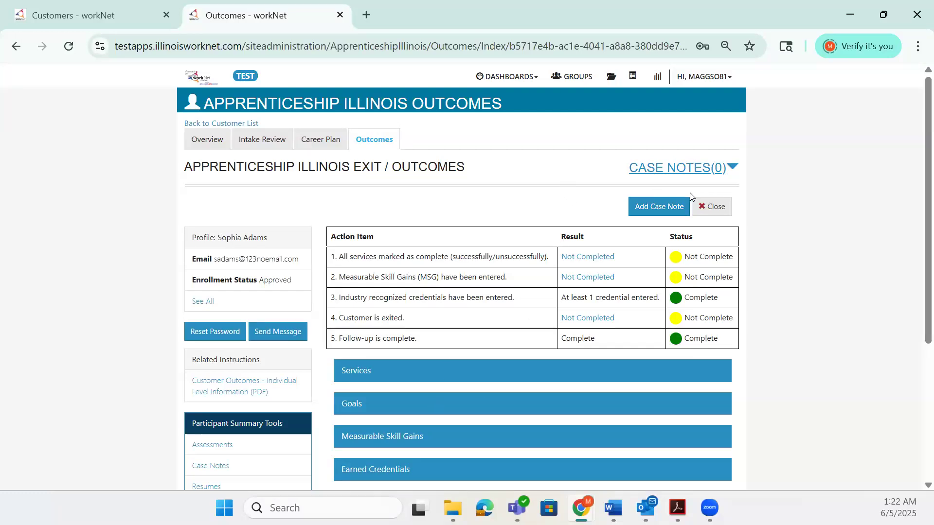
click(710, 201)
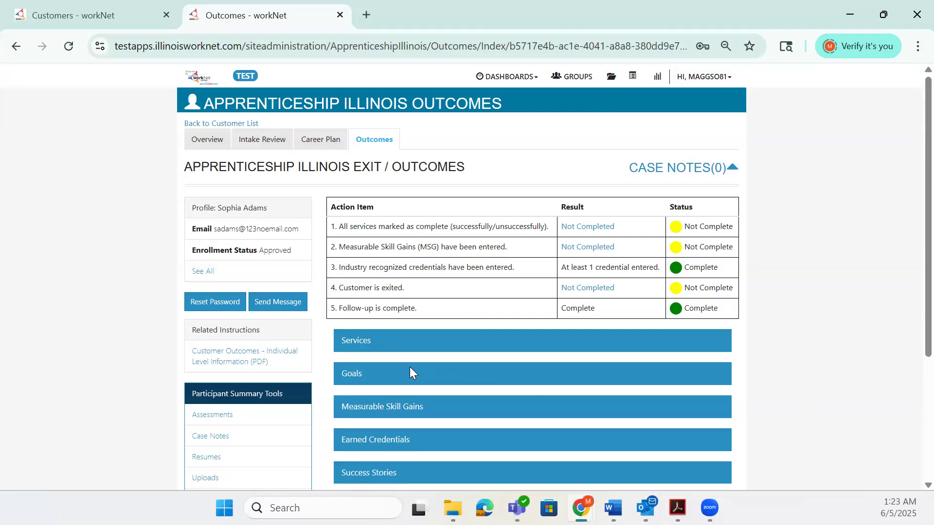
Expand Services and add the Supportive Services - Child Care service, acknowledging the confirmation notice.
click(366, 346)
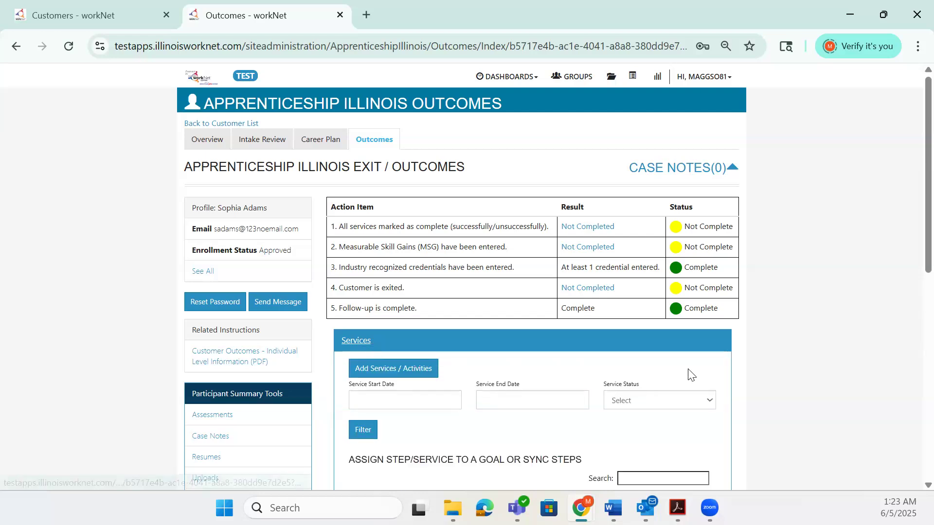
scroll(693, 370, down, 3)
scroll(693, 370, down, 2)
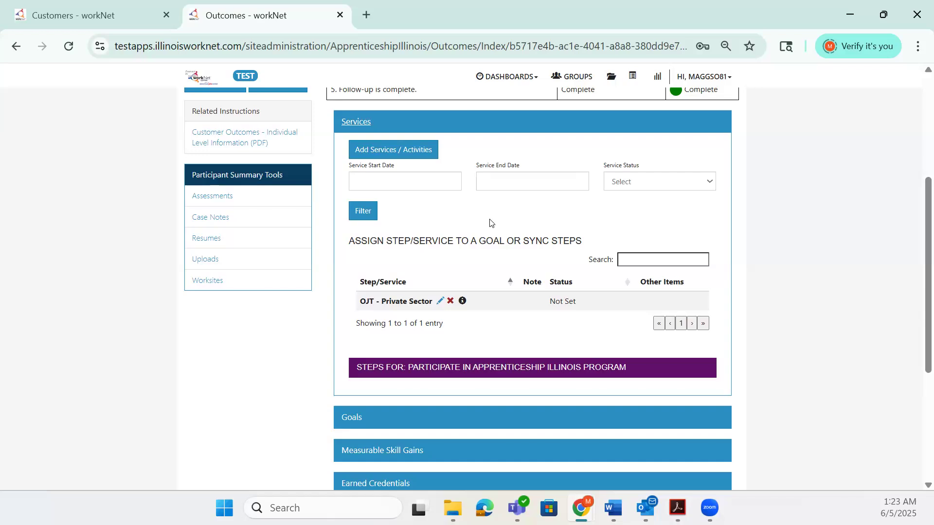
click(426, 151)
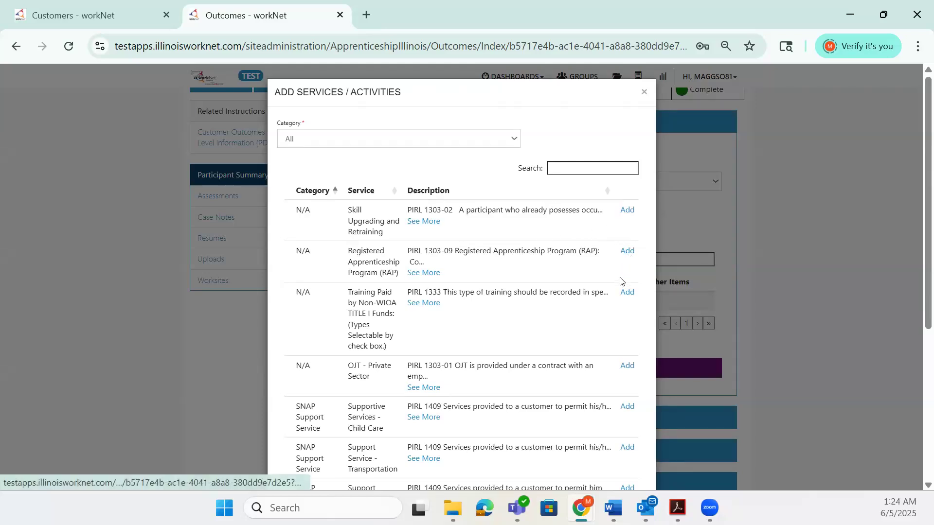
click(625, 411)
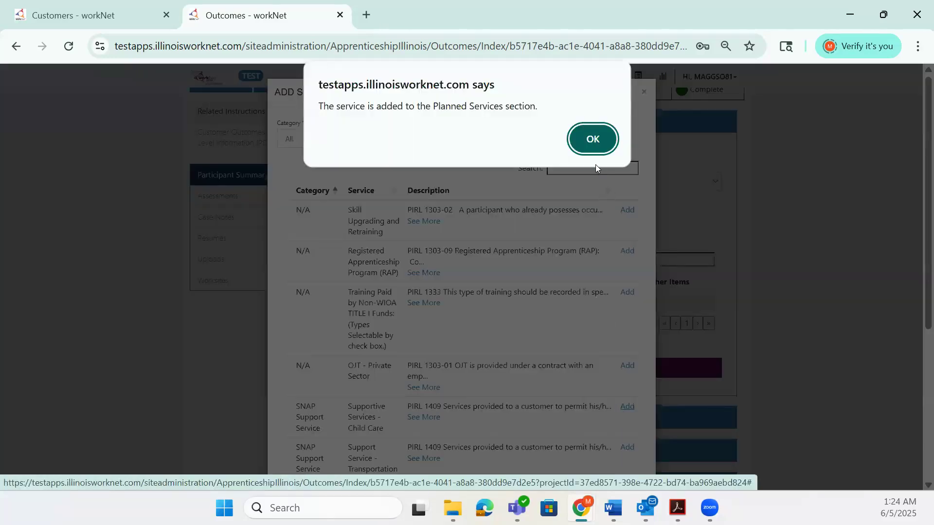
click(591, 140)
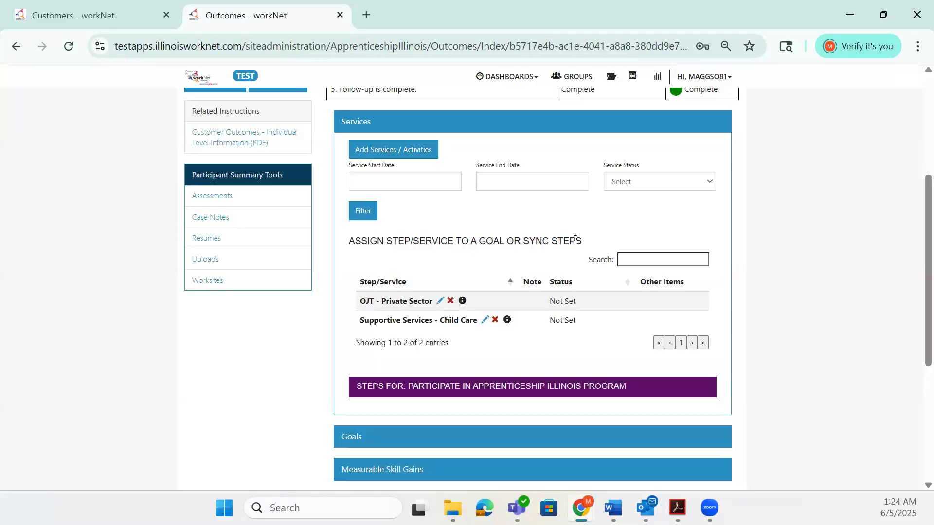
Open the Child Care service for editing and set its goal to Participate in Apprenticeship Illinois program.
click(483, 322)
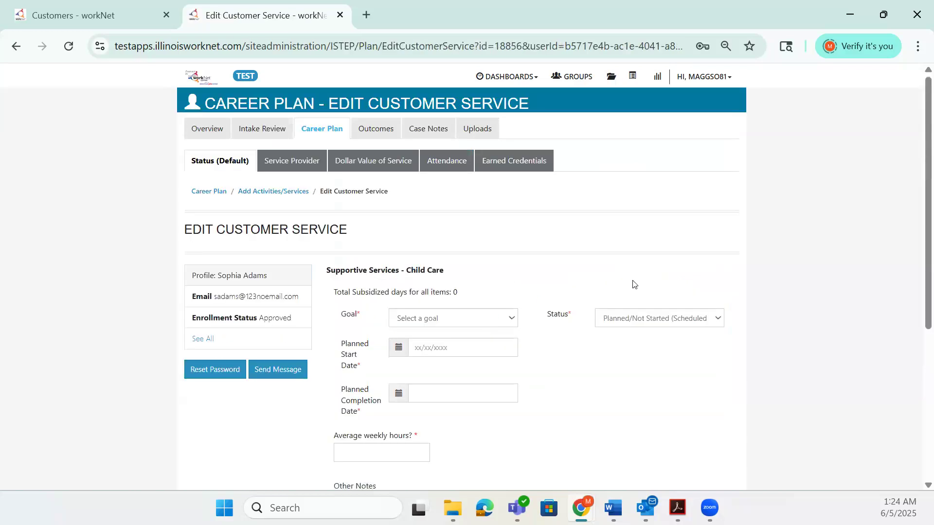
scroll(633, 284, down, 3)
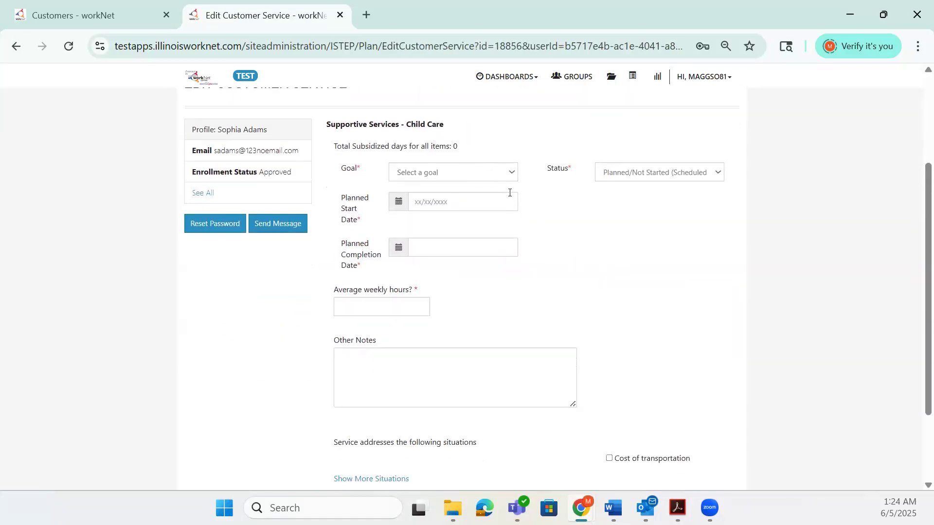
click(511, 174)
click(519, 207)
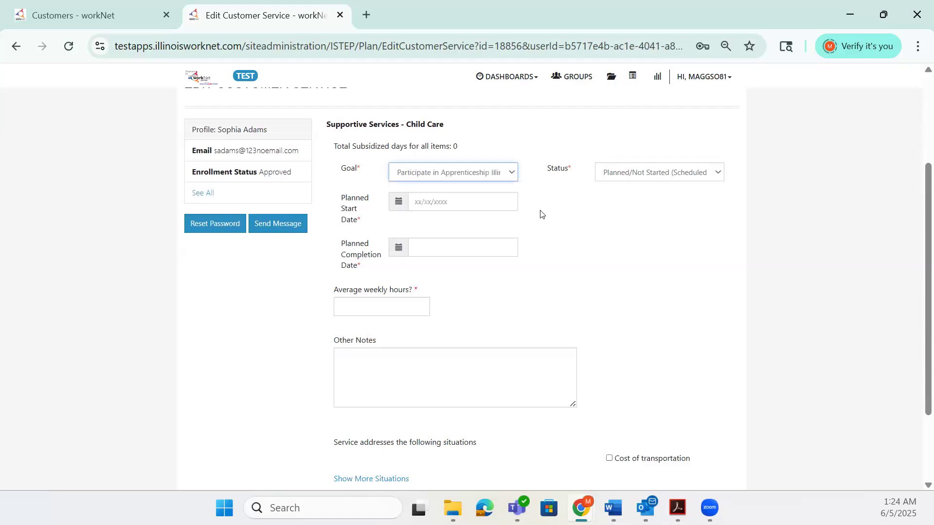
Set the planned start date to 05/01/2025 and the planned completion date to 06/30/2025.
click(474, 197)
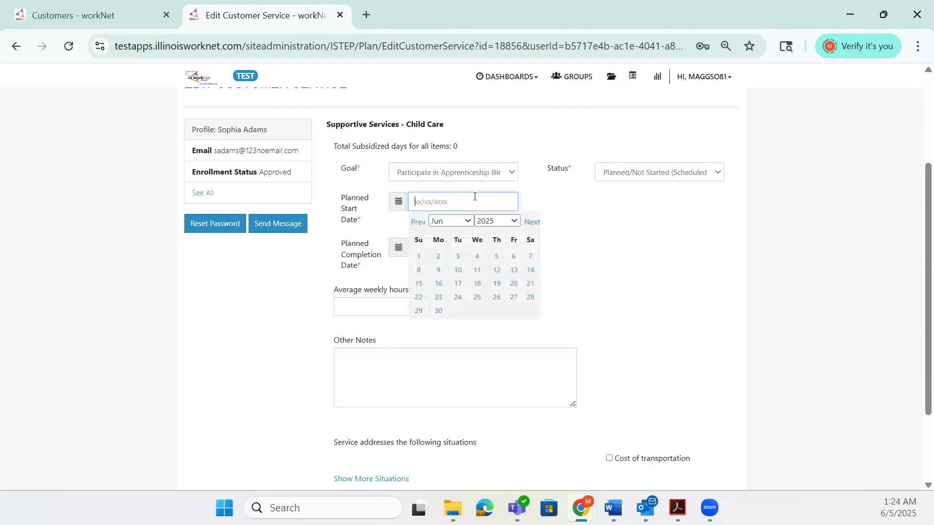
click(460, 221)
click(439, 306)
click(497, 256)
click(452, 247)
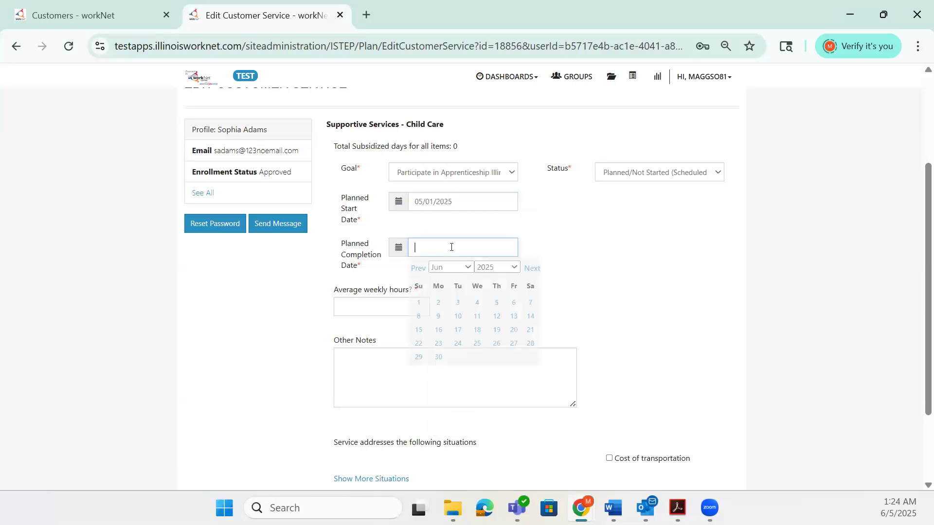
click(438, 358)
Set the average weekly hours to 15 and submit the customer service update.
click(407, 308)
text(15)
scroll(426, 298, down, 2)
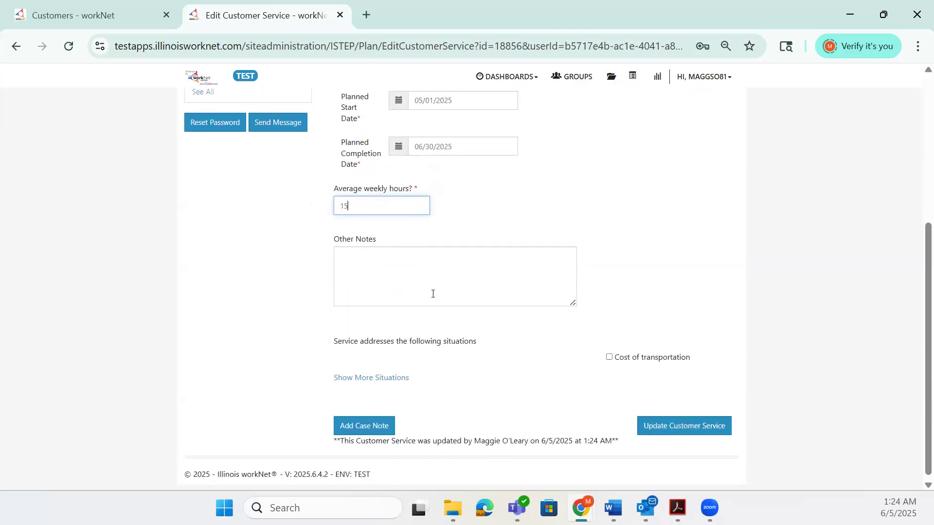
click(654, 419)
Fill the case note as General with subject Service Added and message Service added in Outcomes section.
click(437, 132)
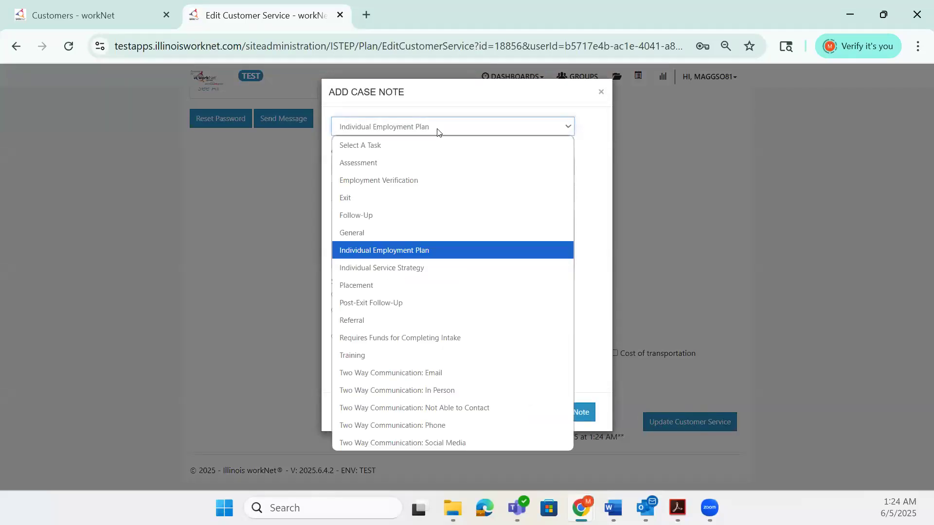
click(412, 240)
click(414, 194)
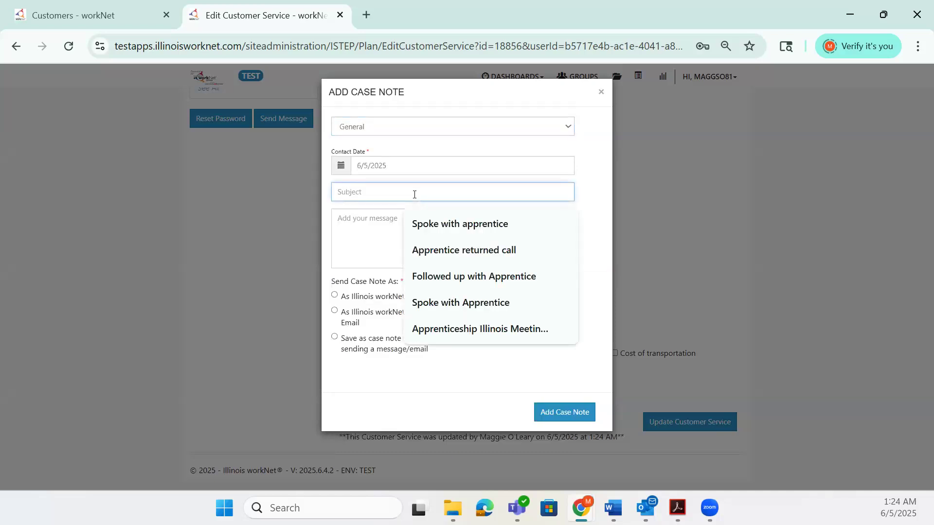
text(Servic)
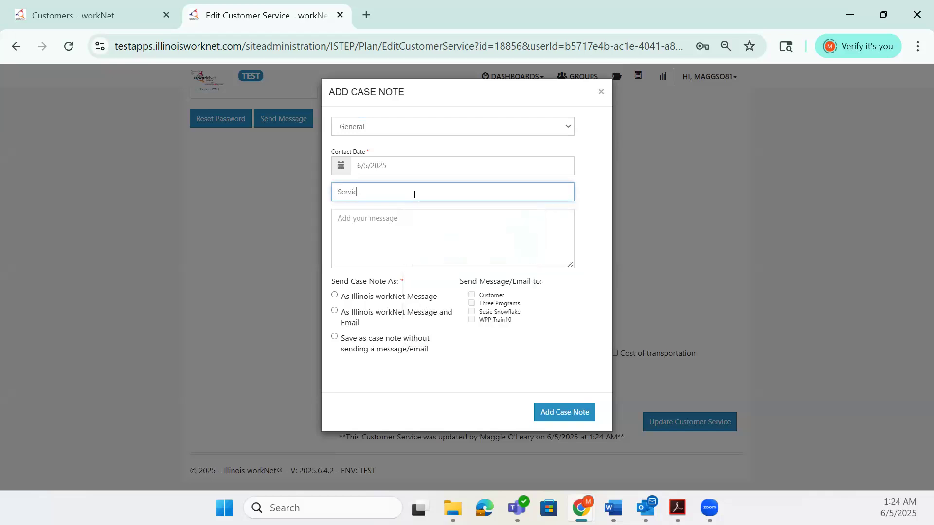
text(e Added)
key(Tab)
text(vice added i)
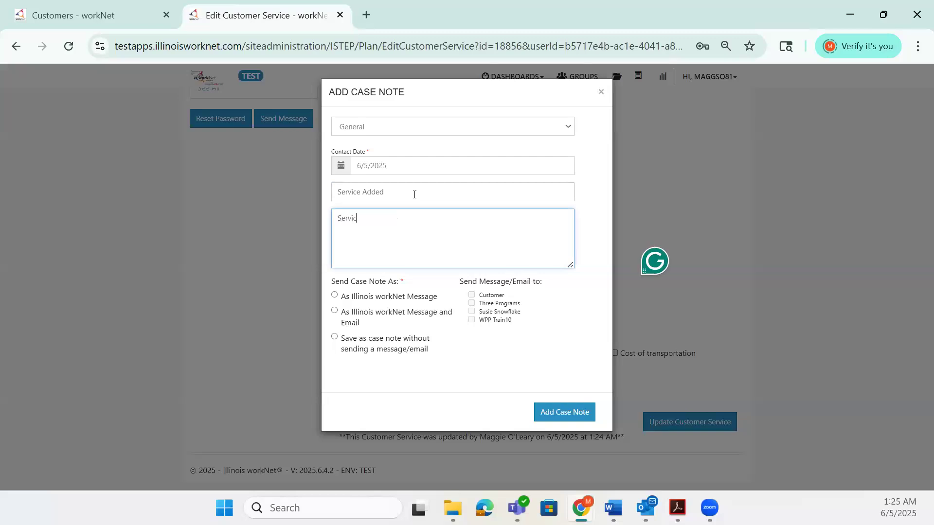
text(n Outcomes section)
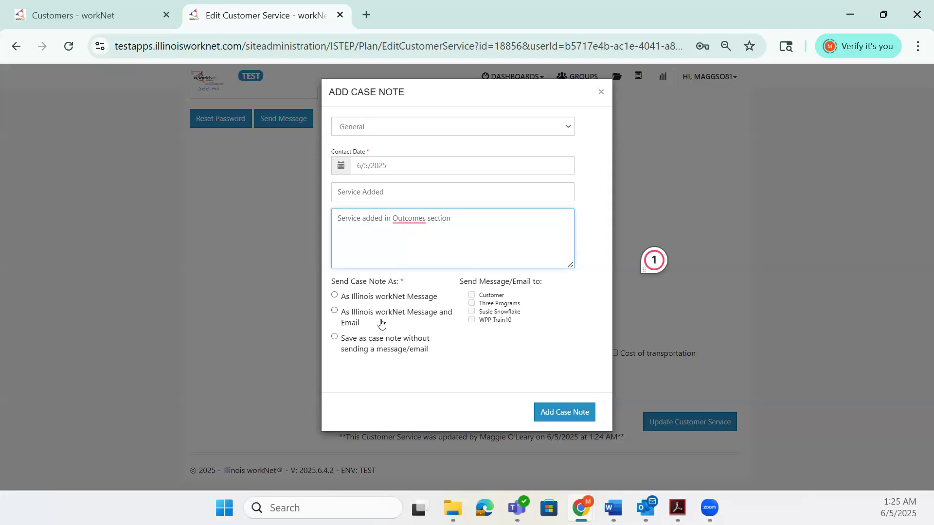
Choose to save it as a case note without sending a message, and add the case note.
click(334, 312)
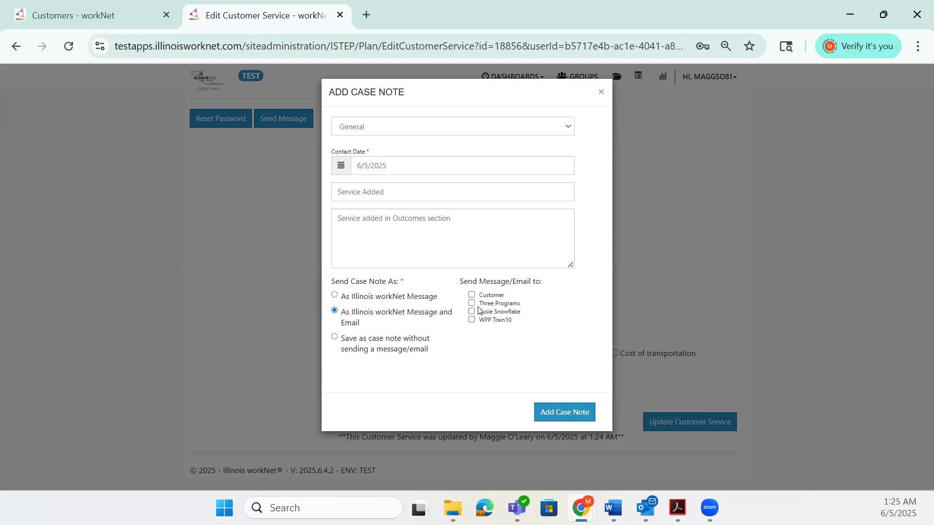
click(336, 337)
click(543, 412)
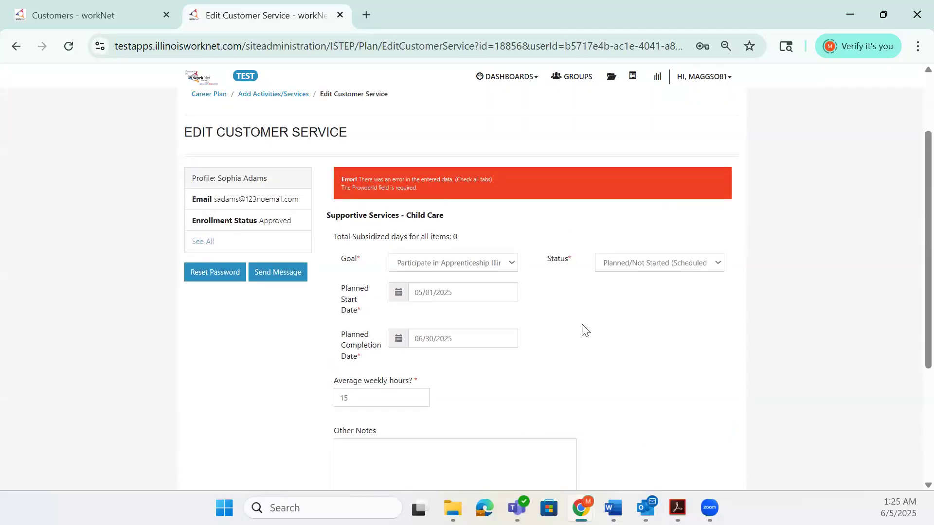
Set the service provider to Apprenticeship Illinois - ABC Location - 123 Test Lane Testville IL 62704.
scroll(371, 194, up, 2)
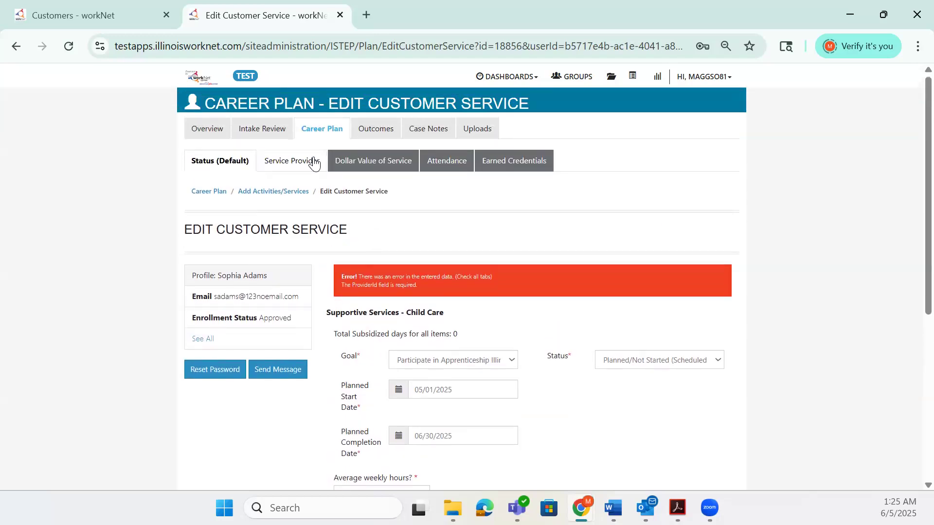
click(314, 162)
scroll(414, 282, down, 3)
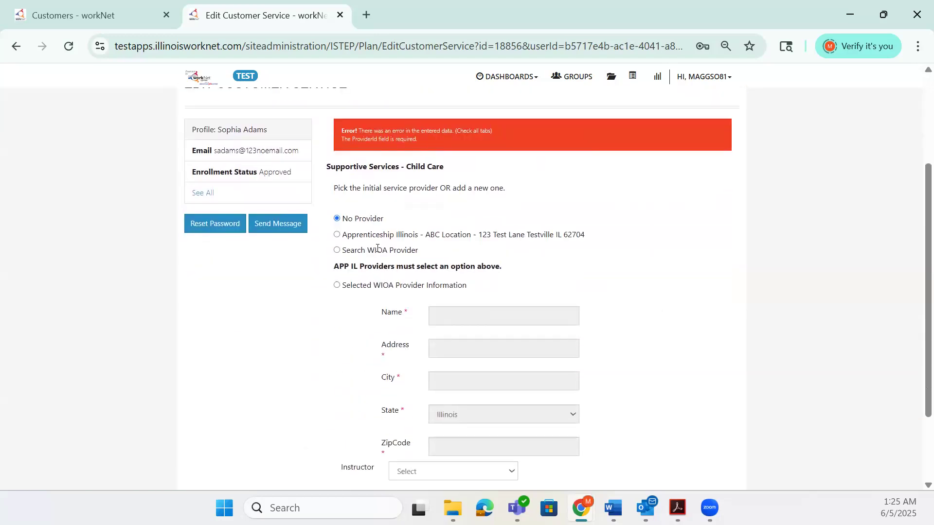
click(337, 235)
Submit the customer service update again and add the prefilled Service Added case note.
scroll(290, 310, down, 2)
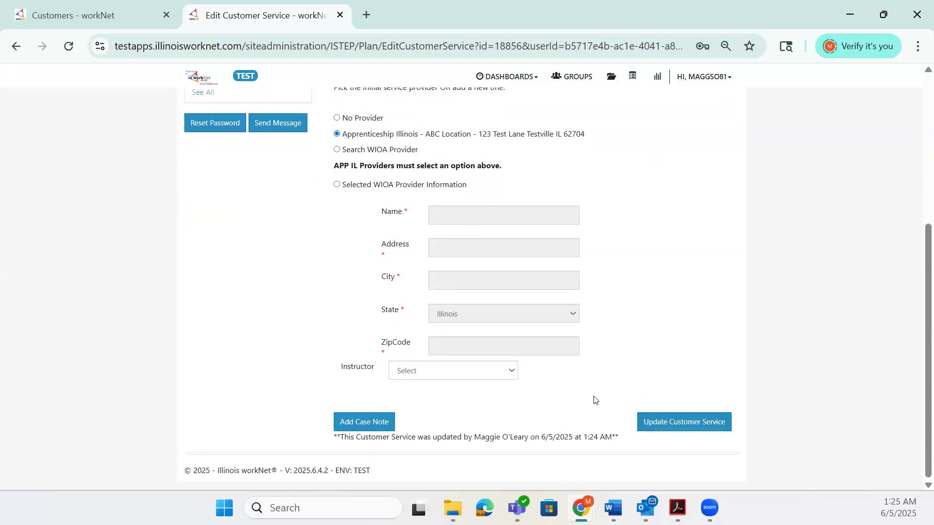
click(661, 416)
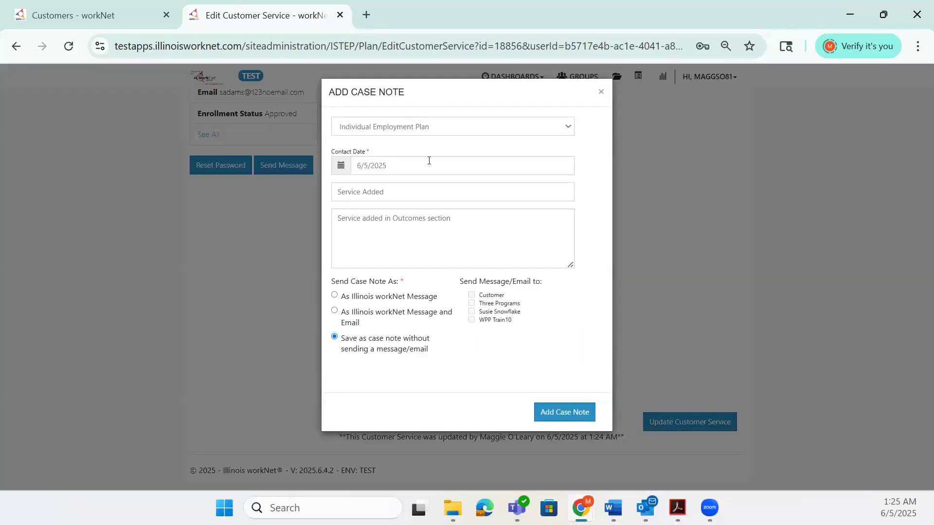
click(413, 189)
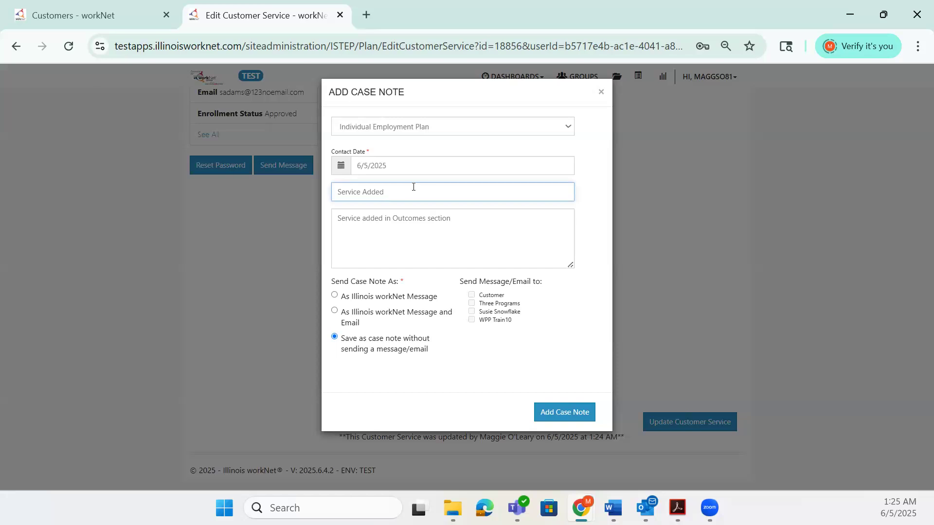
click(564, 412)
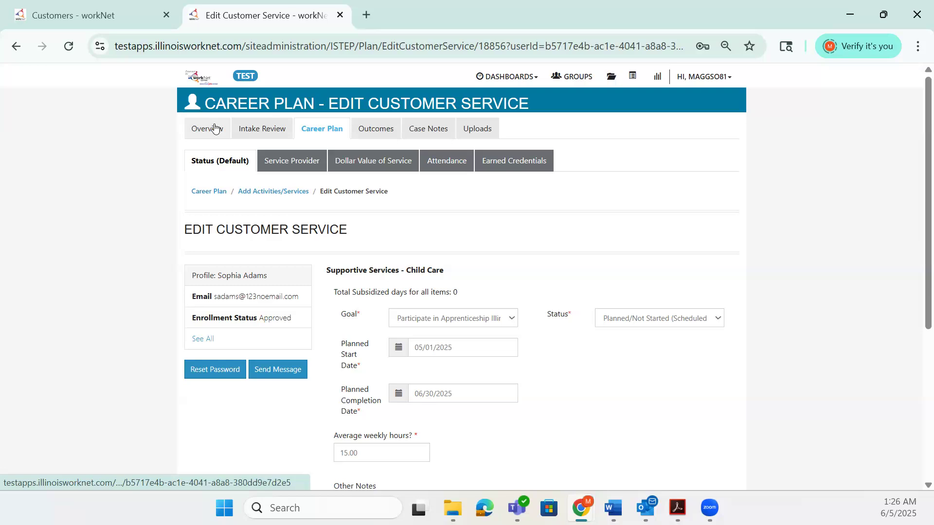
Open the customer's Outcomes page and expand the Goals section.
click(365, 129)
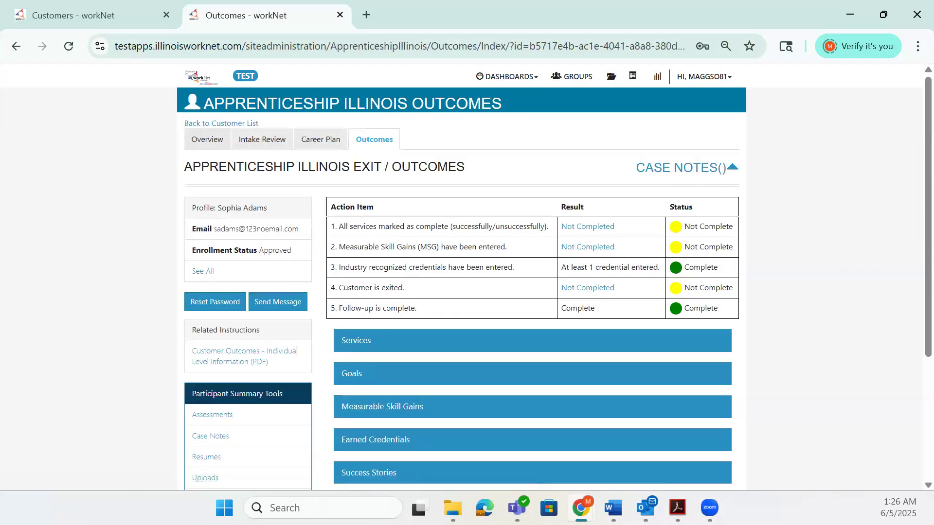
scroll(593, 339, down, 4)
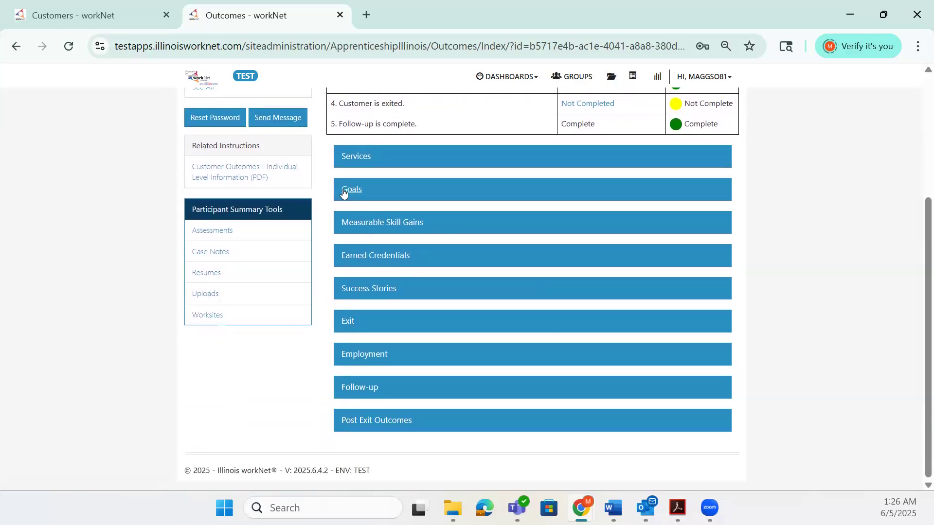
click(348, 192)
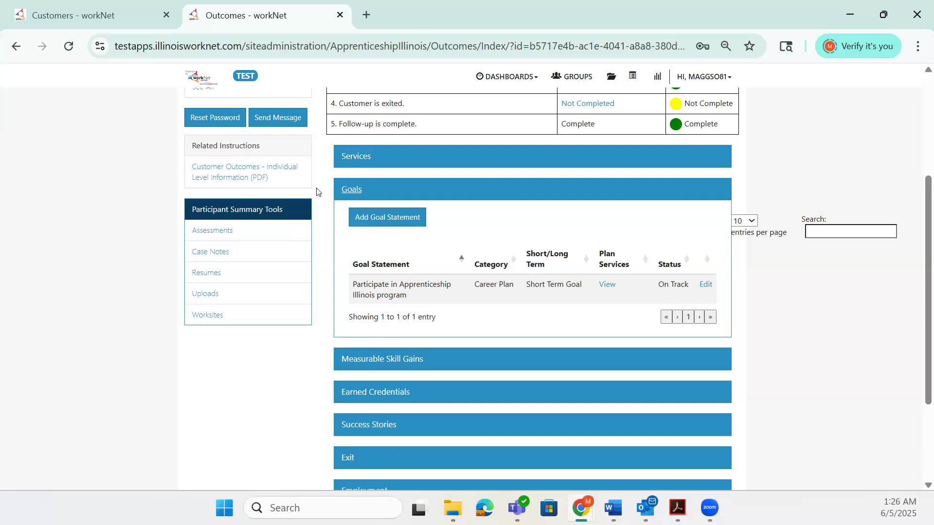
Open the Add New Goal dialog, review its Category, Short/Long Term and Status options, and close it.
click(422, 222)
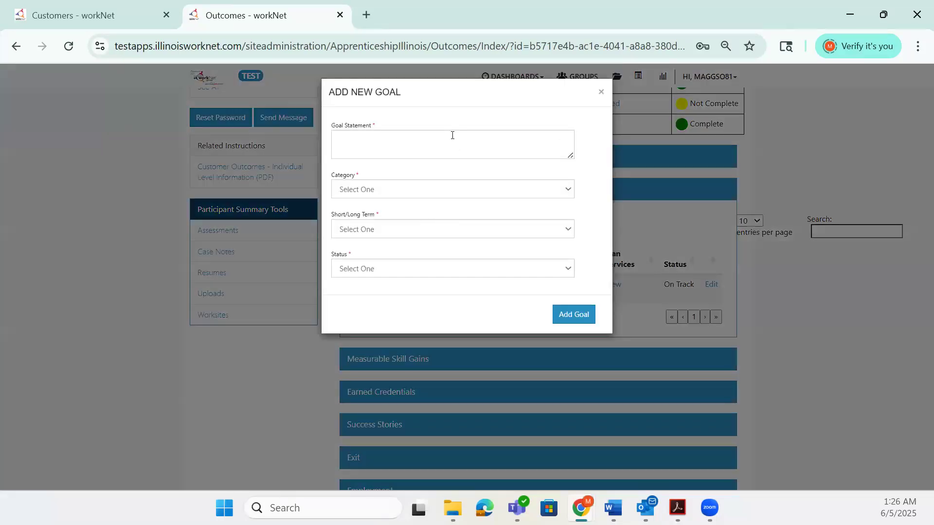
click(452, 136)
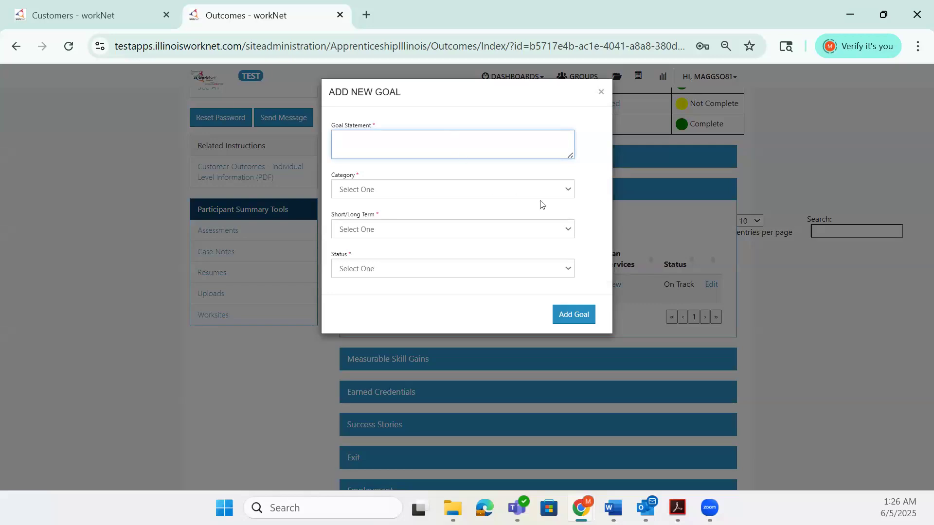
click(568, 192)
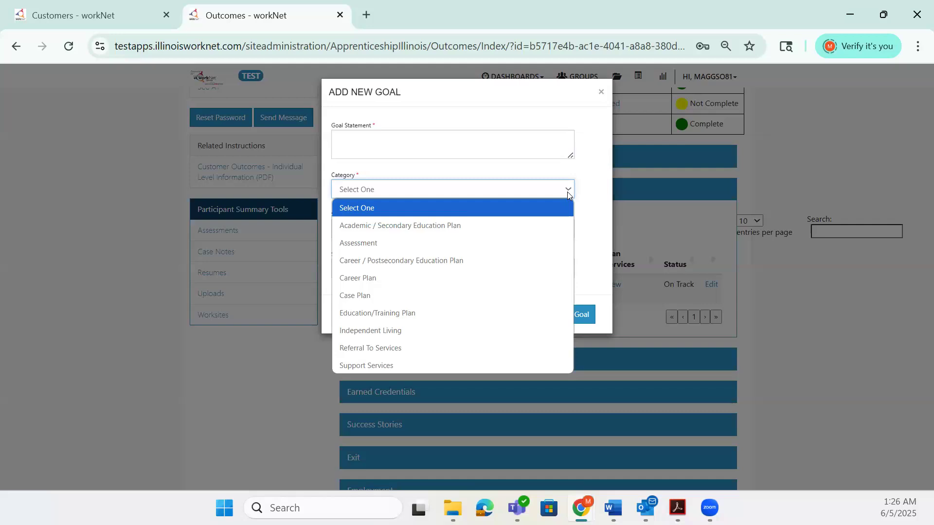
click(598, 214)
click(490, 229)
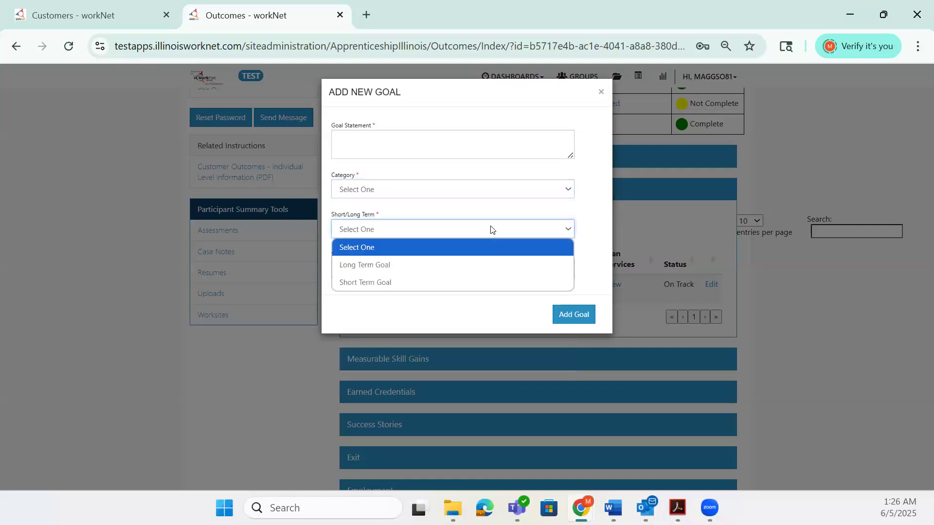
click(593, 237)
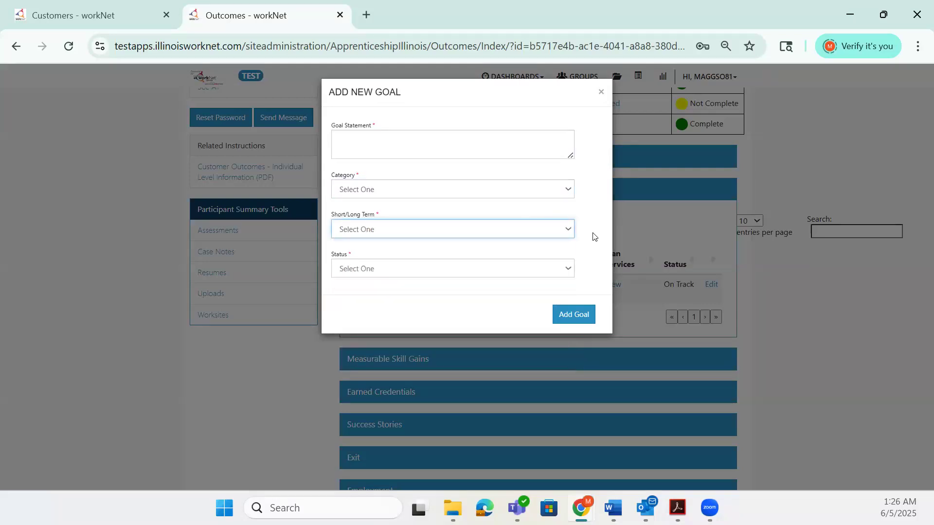
click(511, 271)
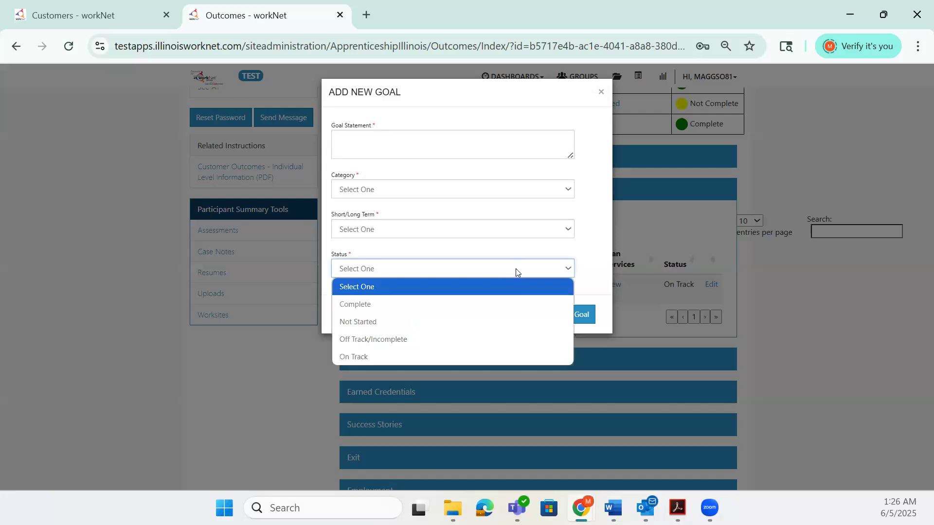
click(594, 270)
click(584, 314)
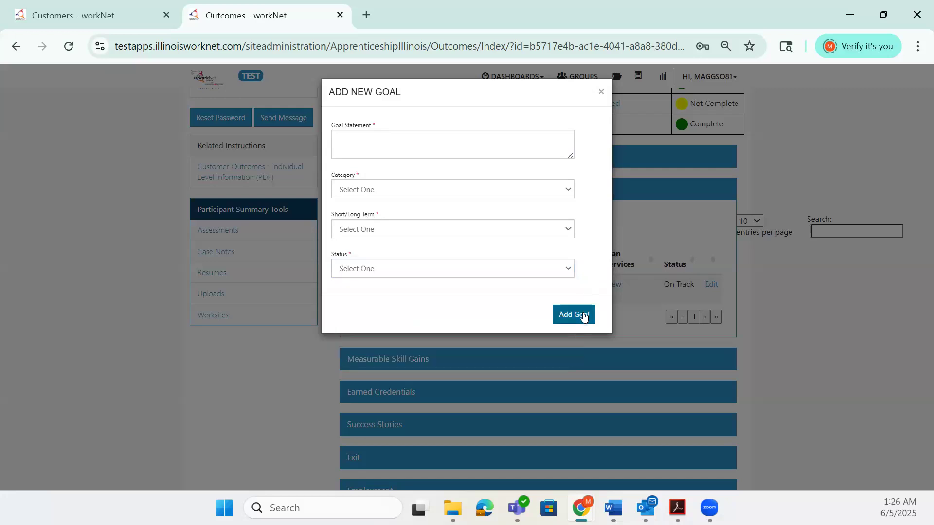
click(601, 93)
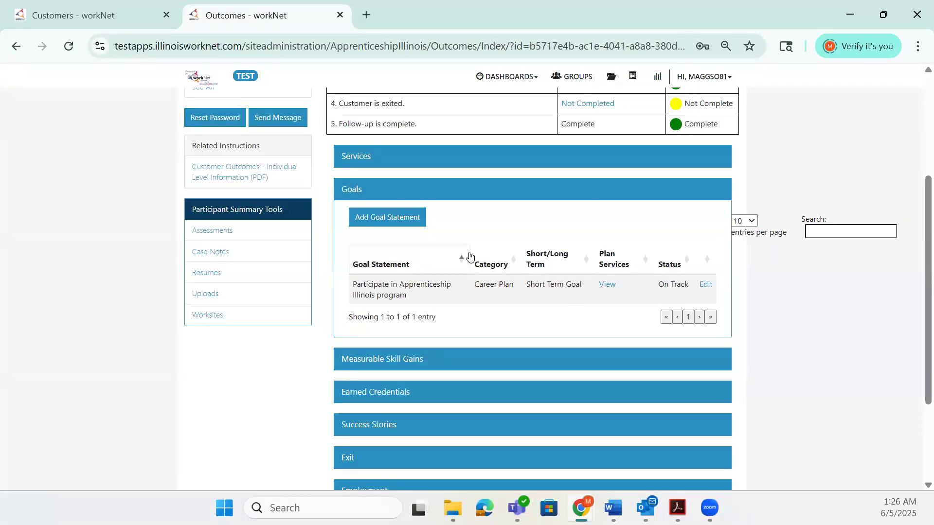
Collapse Goals, expand Measurable Skill Gains, and browse the Skill Type filter options.
click(355, 190)
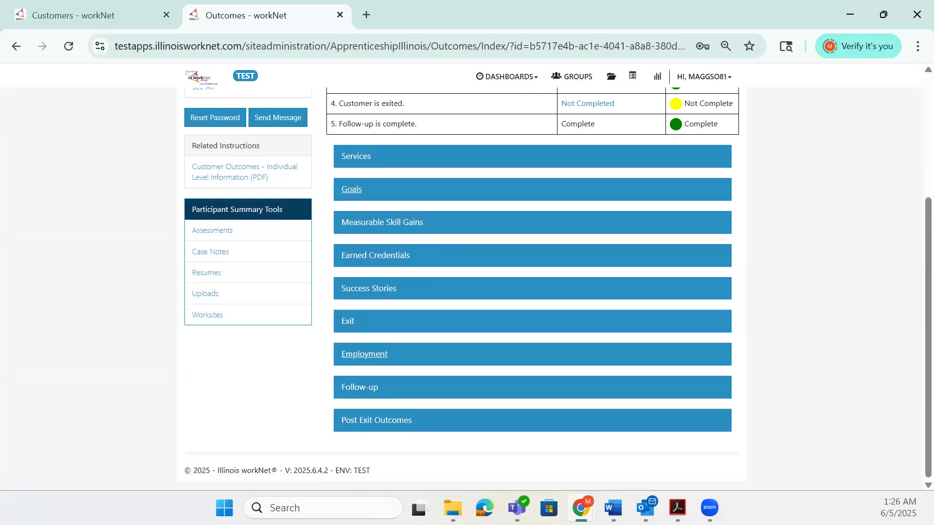
click(407, 228)
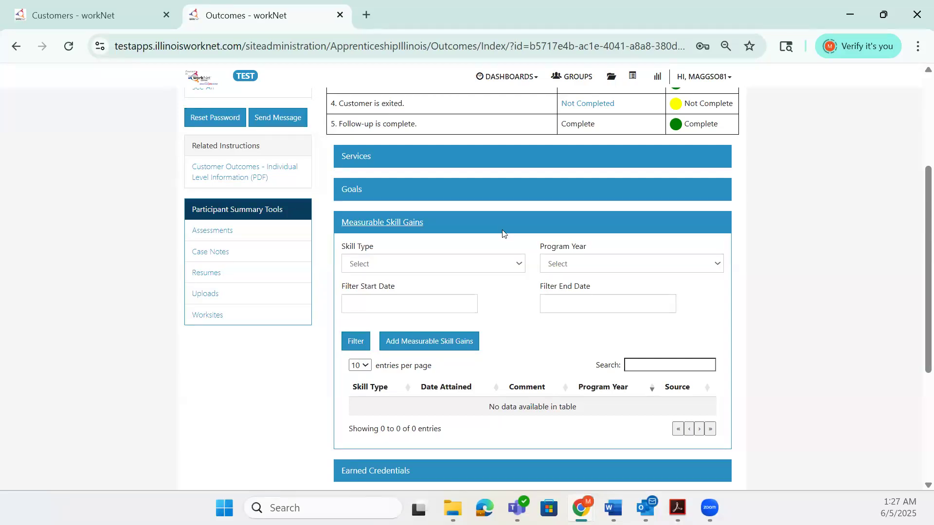
click(518, 269)
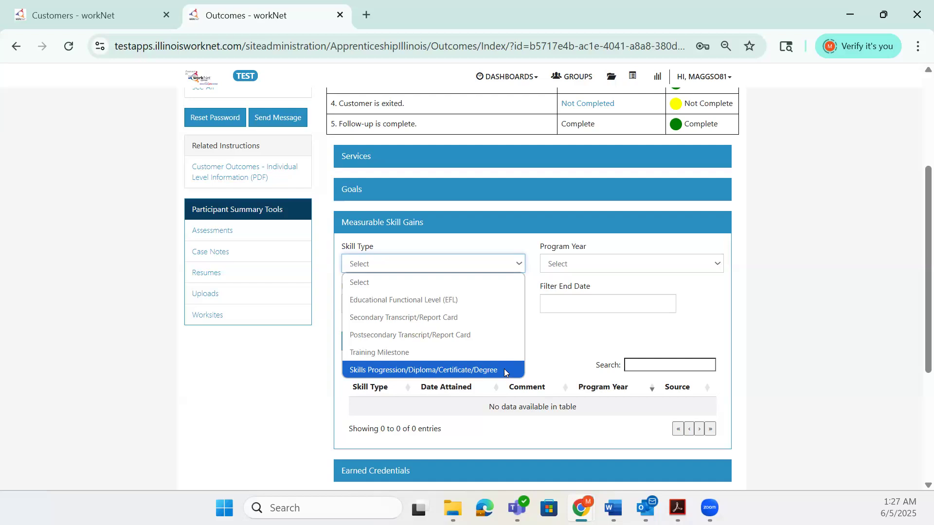
click(564, 360)
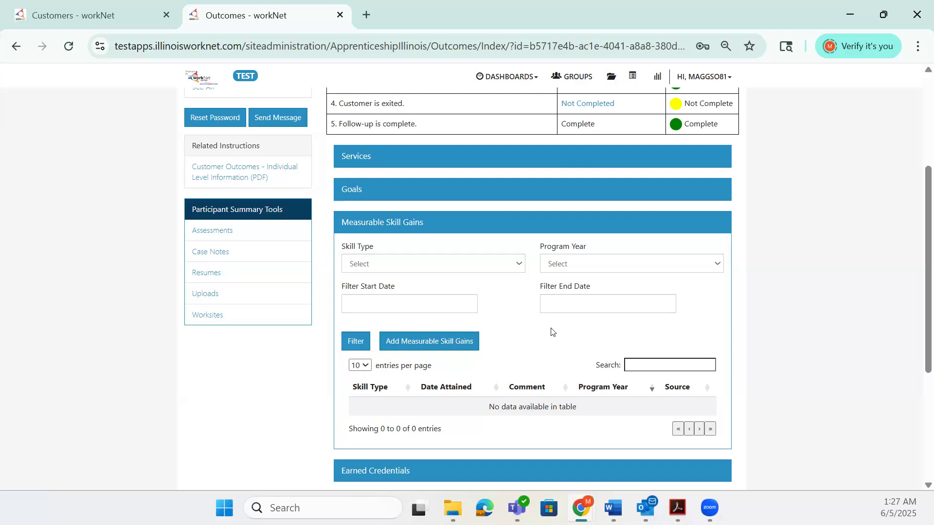
click(511, 271)
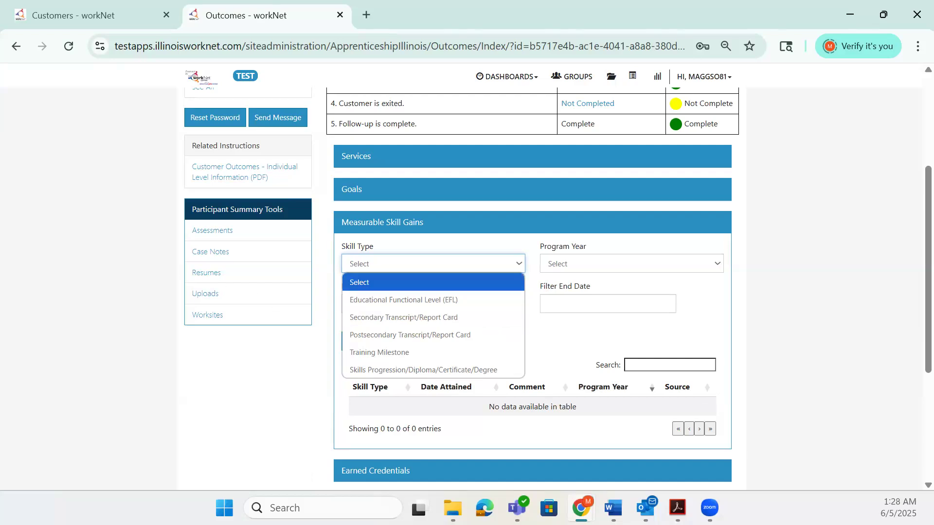
click(428, 318)
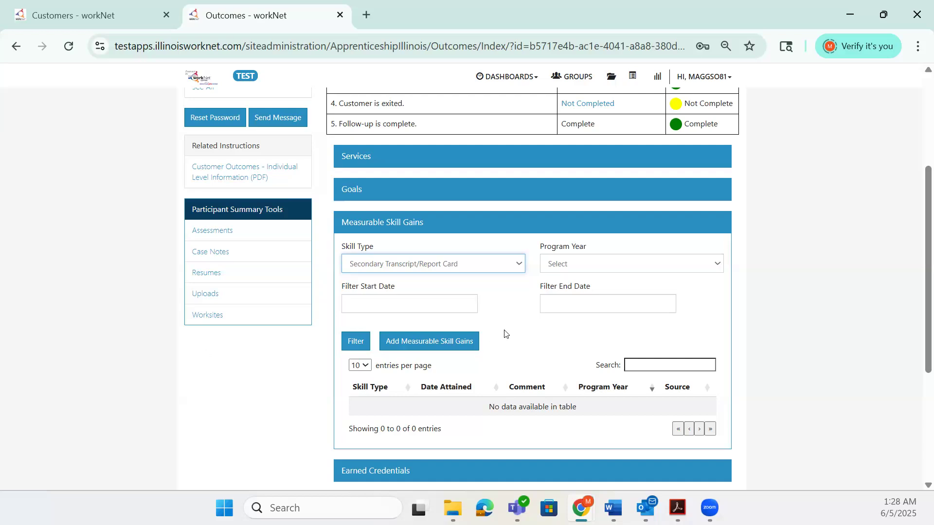
click(518, 268)
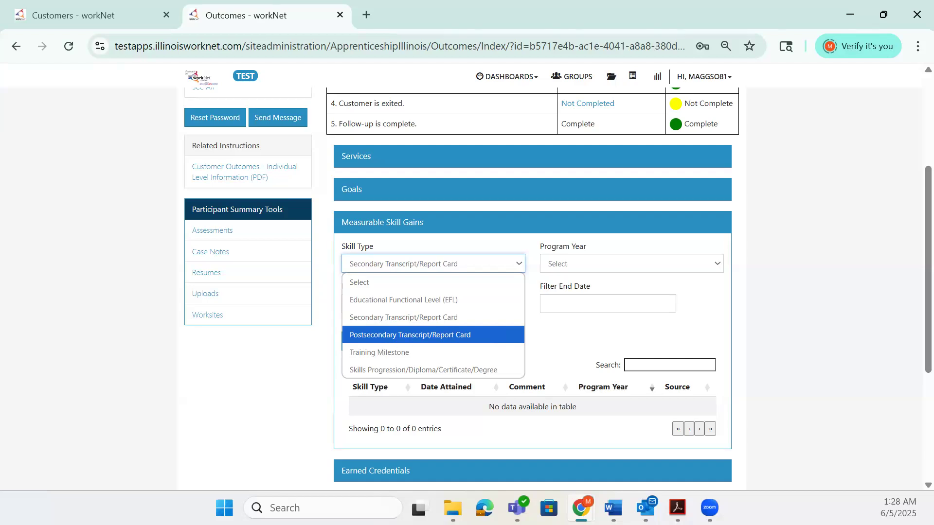
key(Down)
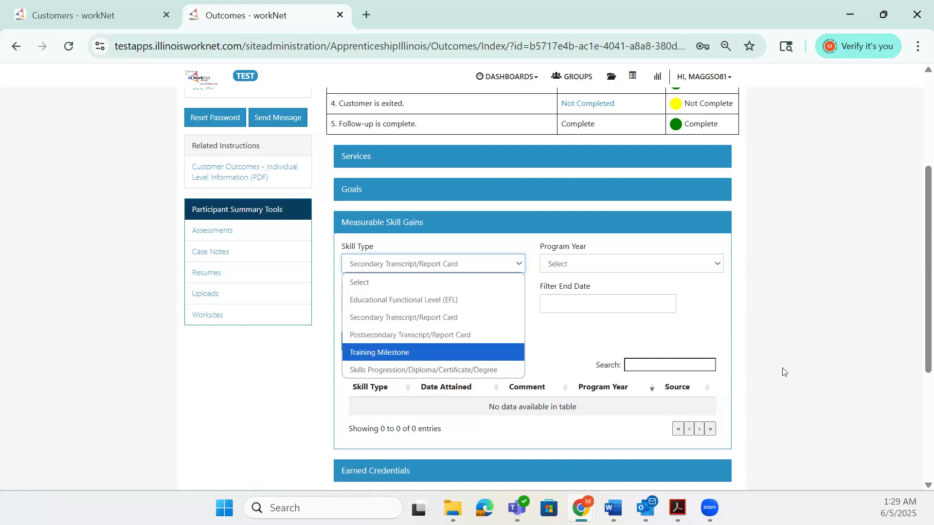
click(596, 339)
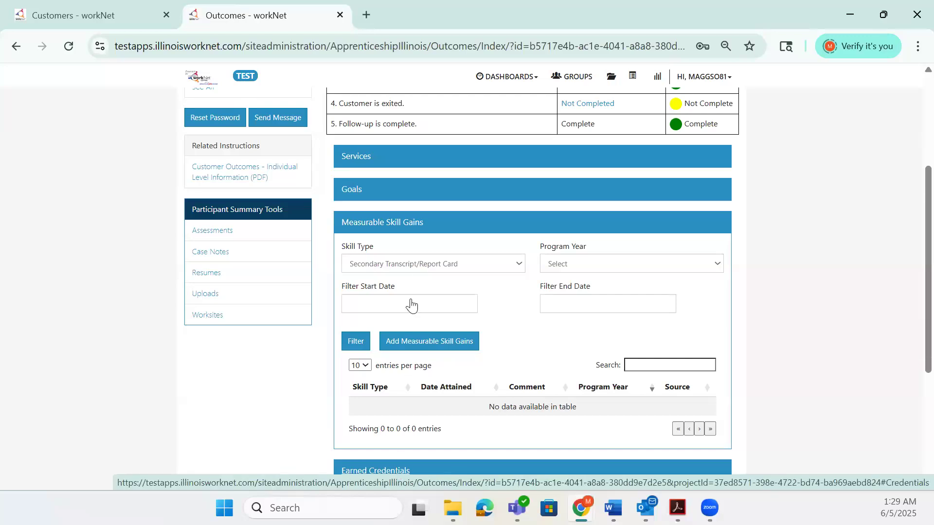
click(396, 222)
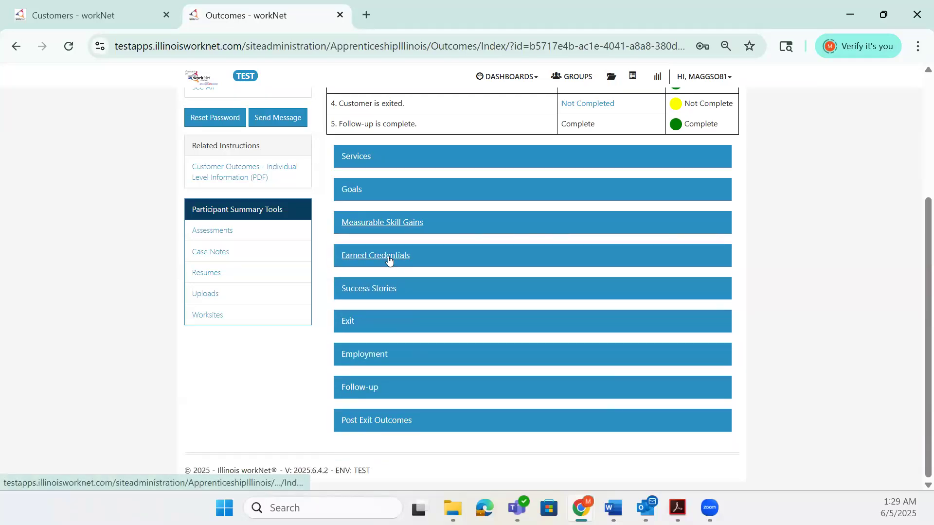
Expand Earned Credentials and start adding a credential from the Career Plan services list.
click(389, 262)
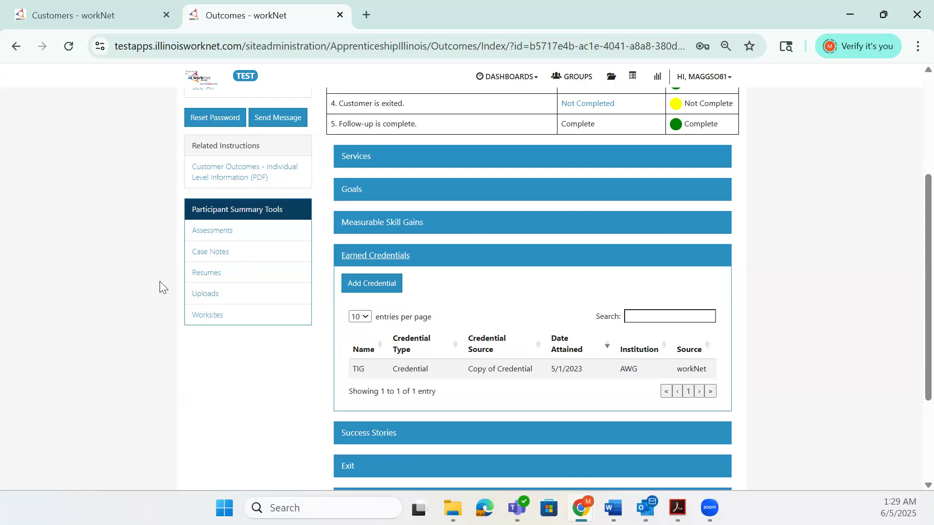
click(397, 286)
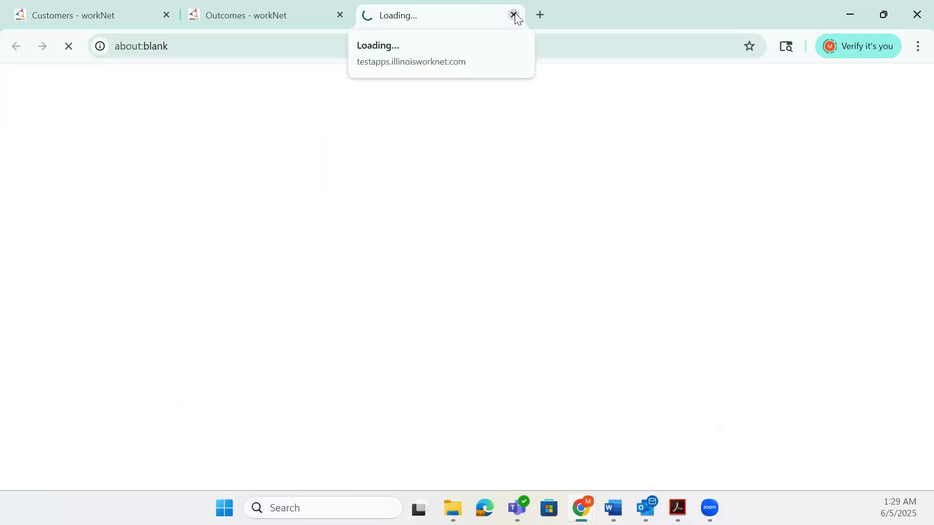
scroll(571, 268, down, 1)
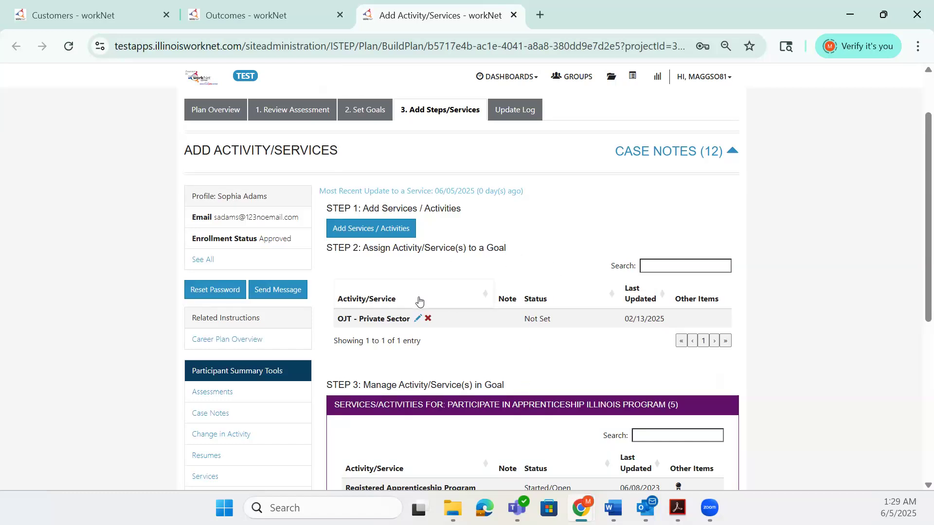
scroll(442, 311, down, 1)
scroll(442, 312, down, 4)
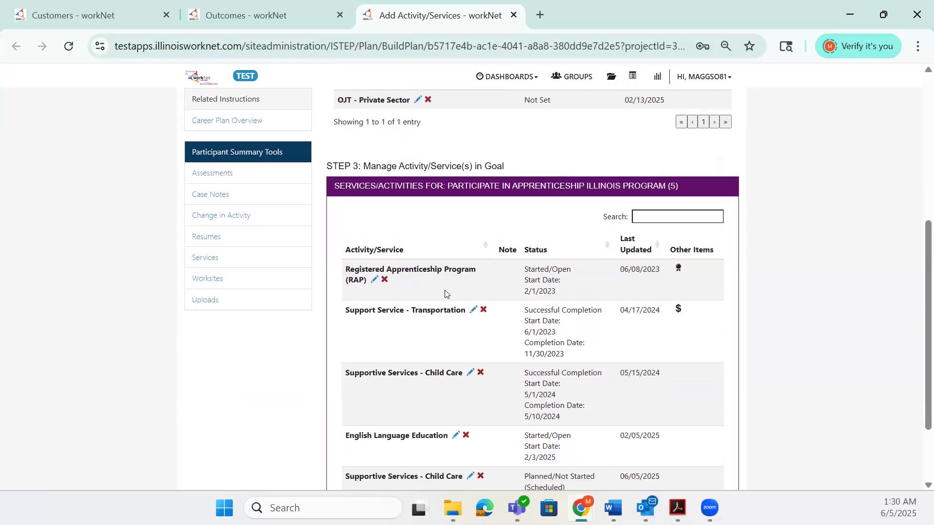
Open the Transportation support service's Earned Credentials and view the Add/Edit Credential form, closing it unsaved.
click(473, 311)
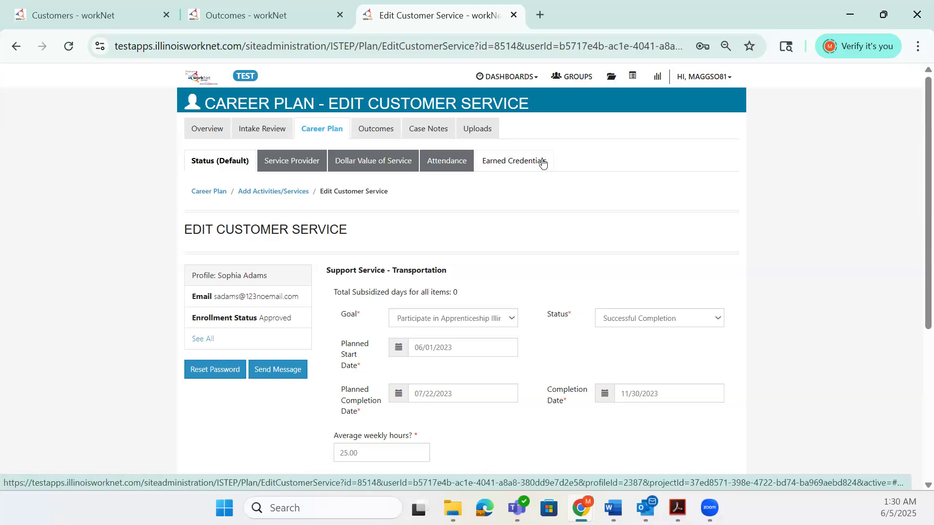
click(543, 163)
click(418, 328)
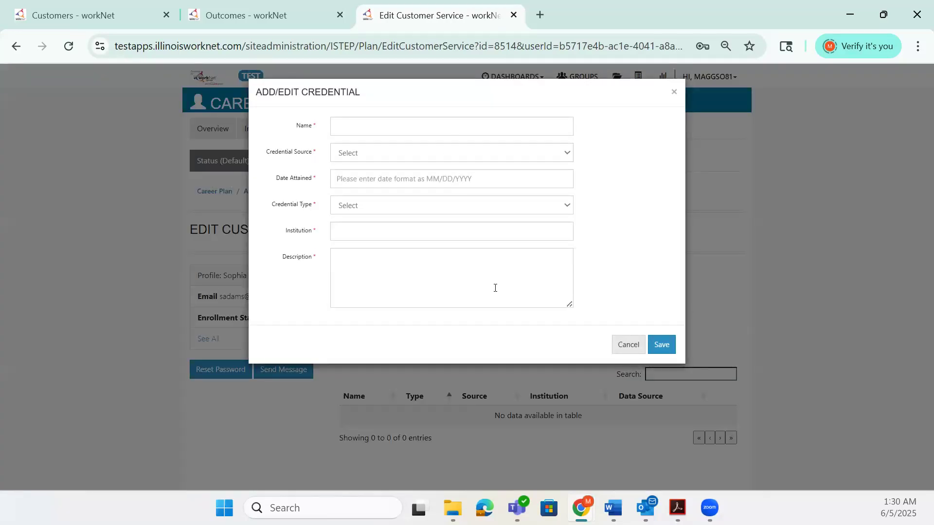
click(673, 93)
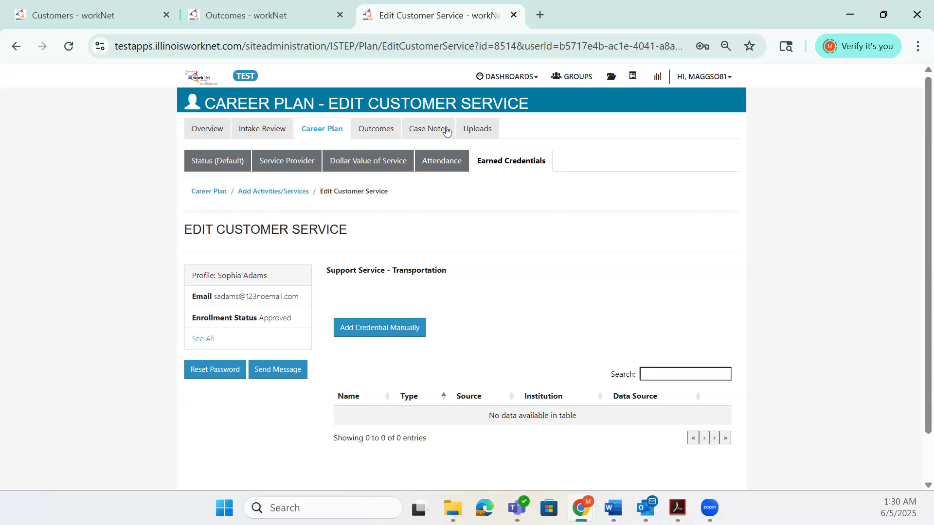
Return to Outcomes and expand the Success Stories section.
click(389, 129)
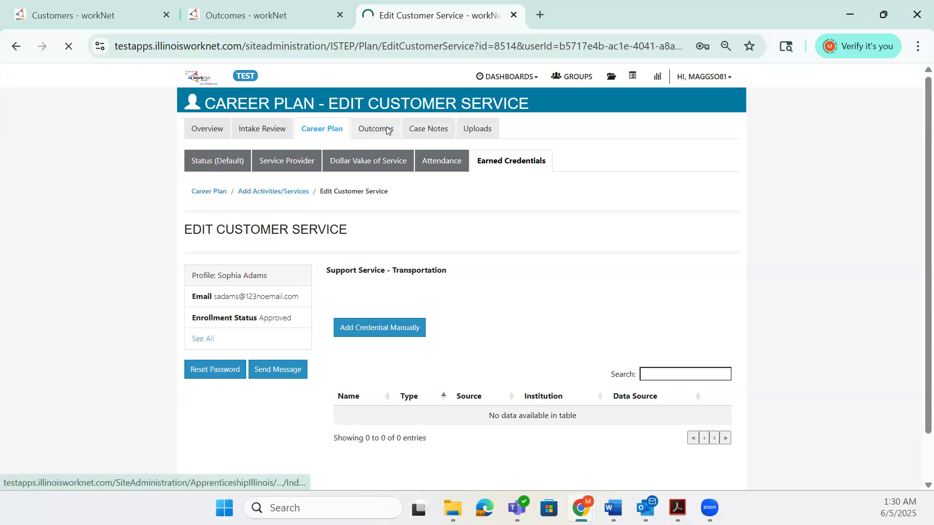
scroll(497, 321, down, 4)
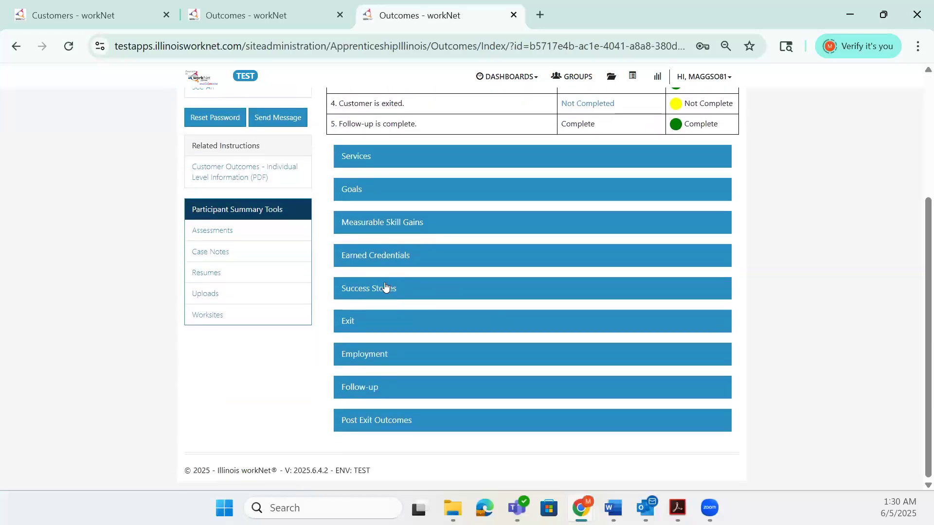
click(380, 288)
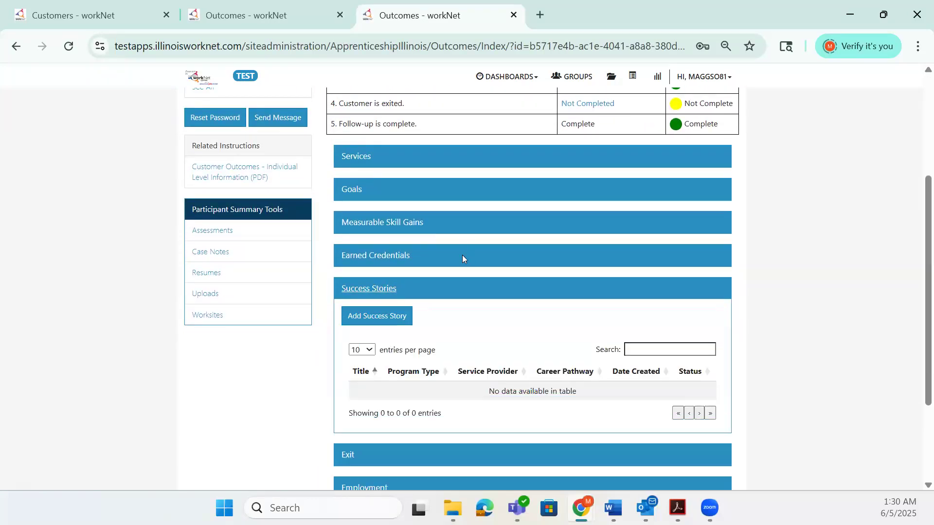
scroll(462, 254, down, 2)
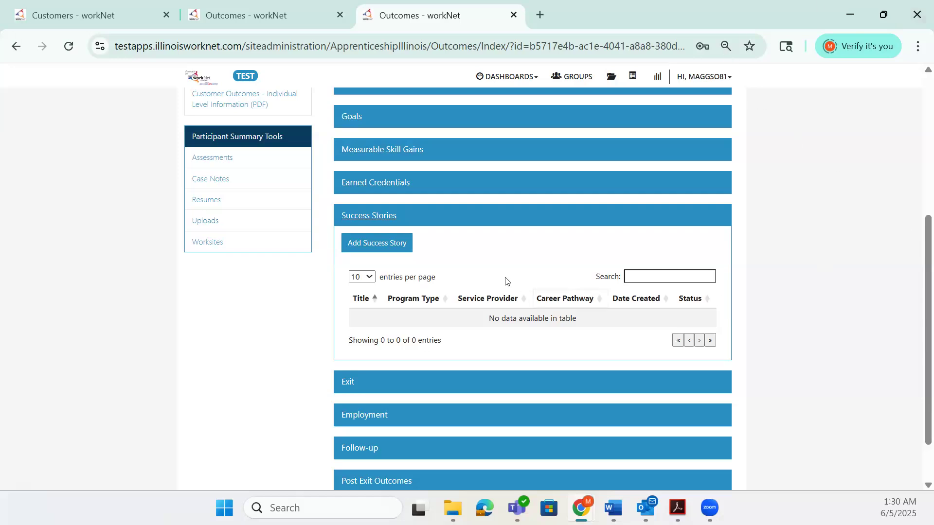
Open Add Success Story and read the success story submission guidance.
click(406, 246)
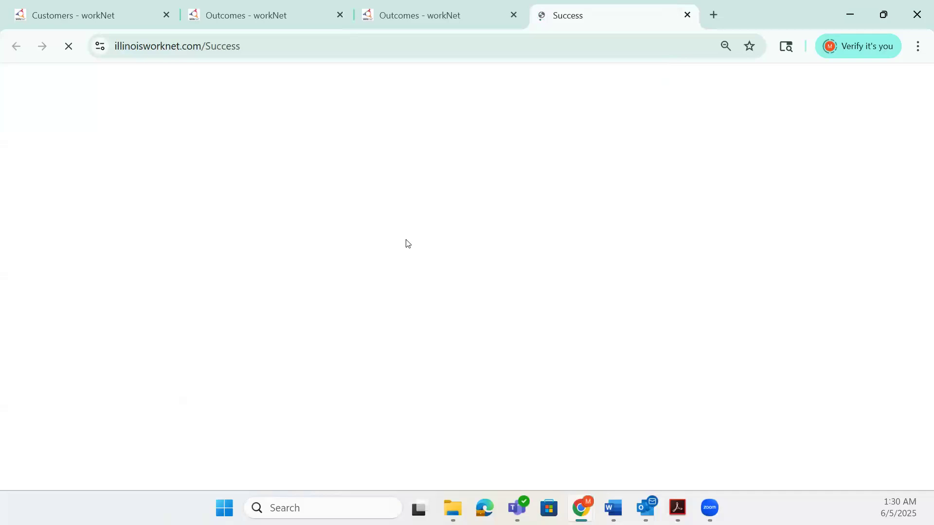
scroll(452, 263, down, 3)
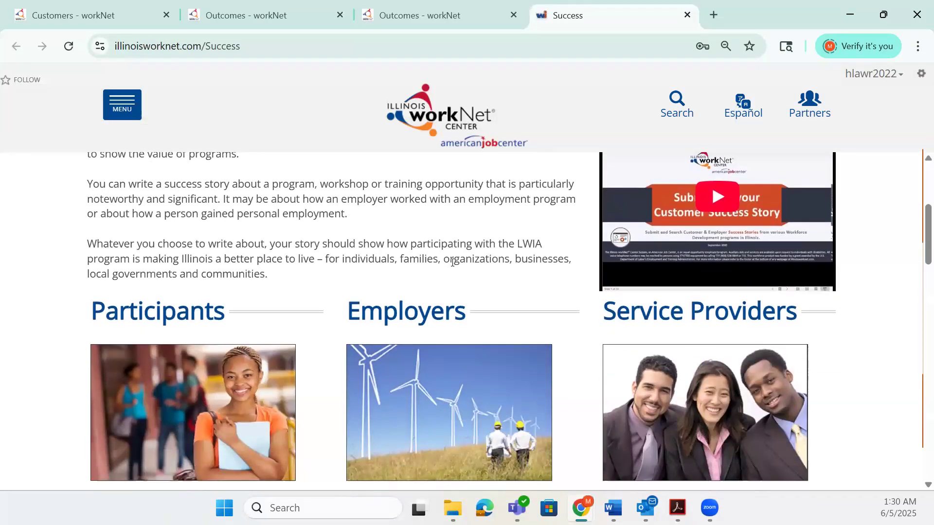
scroll(452, 262, down, 3)
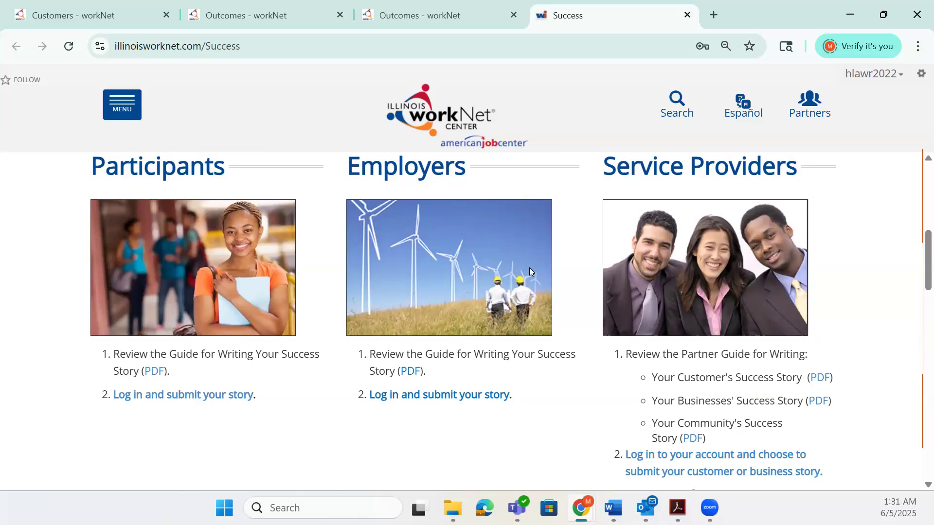
Return to the Outcomes tab, collapse Success Stories, and expand the Exit section to read its exit checklist.
click(466, 20)
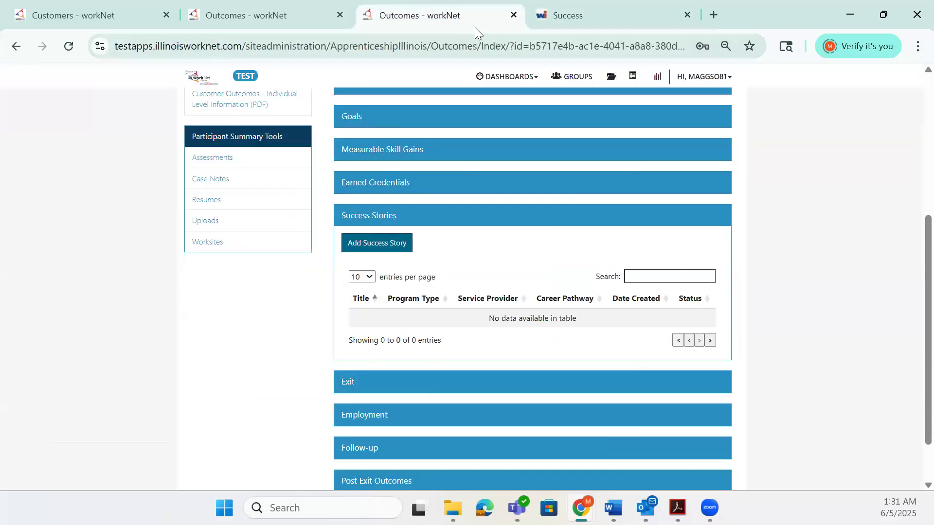
click(388, 215)
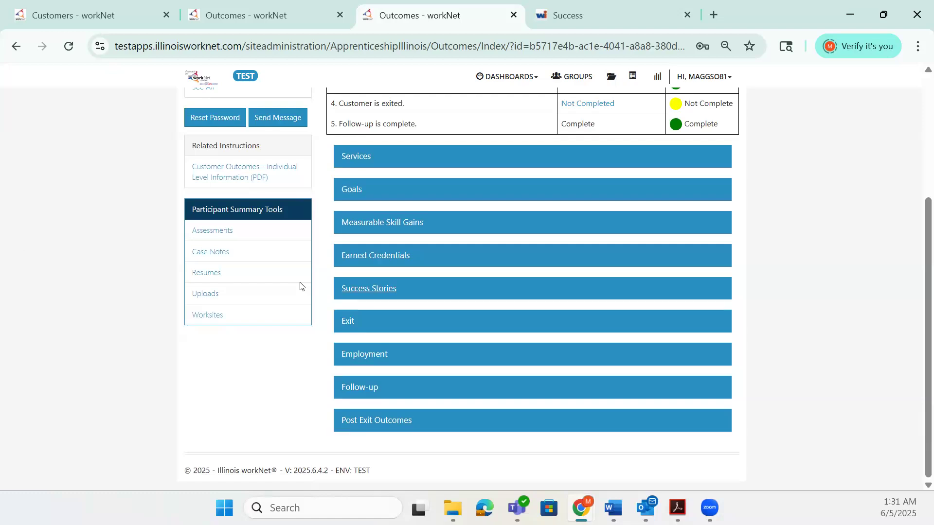
click(355, 322)
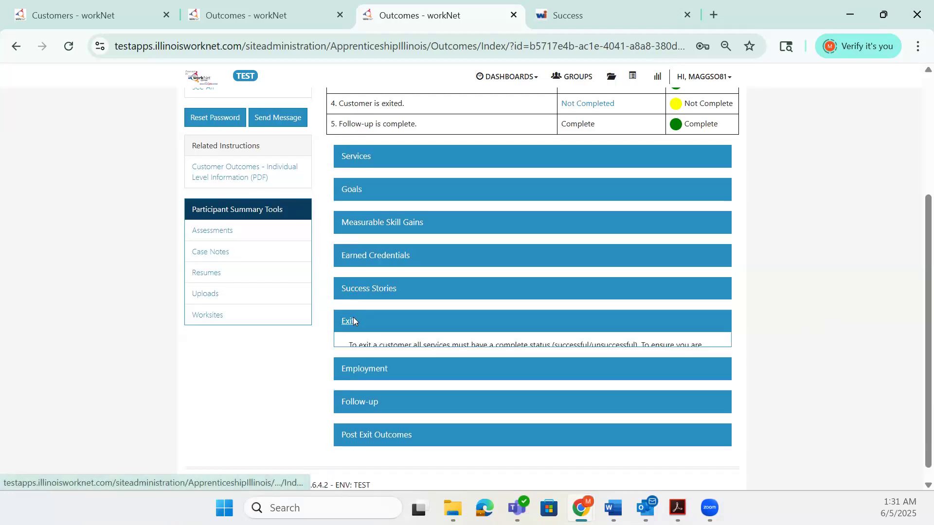
scroll(559, 318, down, 2)
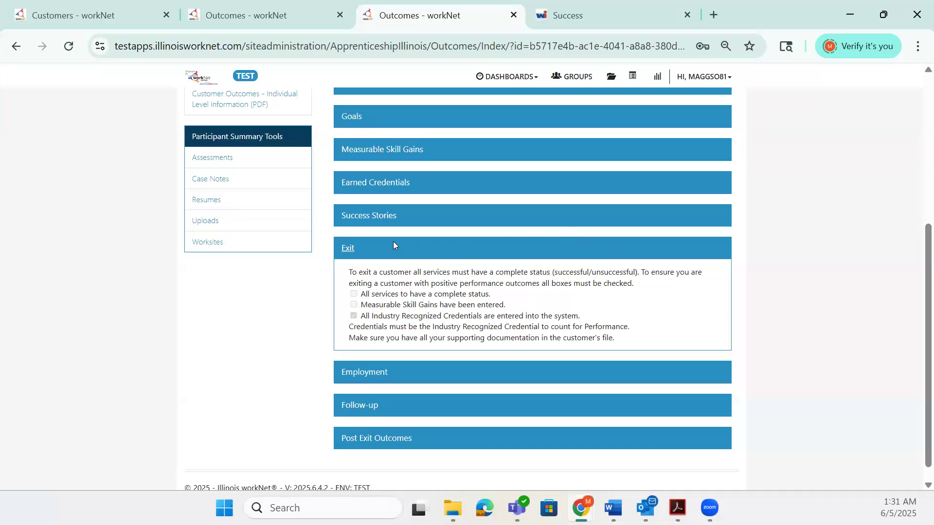
click(349, 249)
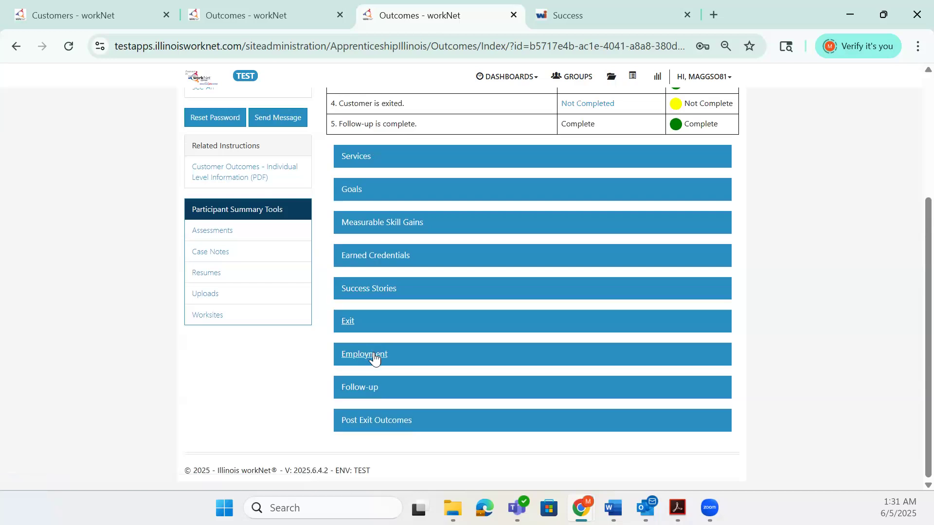
Expand the Employment section and open the Enter New Employment form, closing it without saving.
click(374, 357)
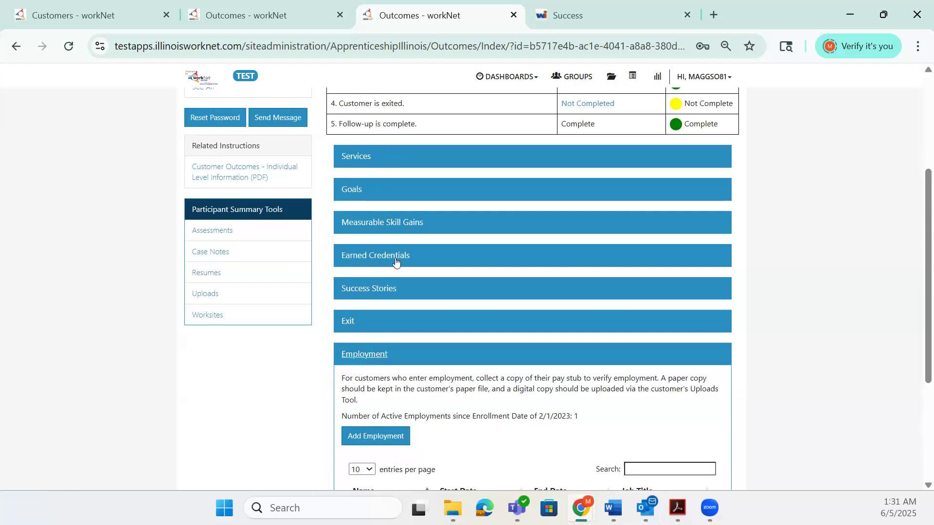
scroll(550, 286, down, 2)
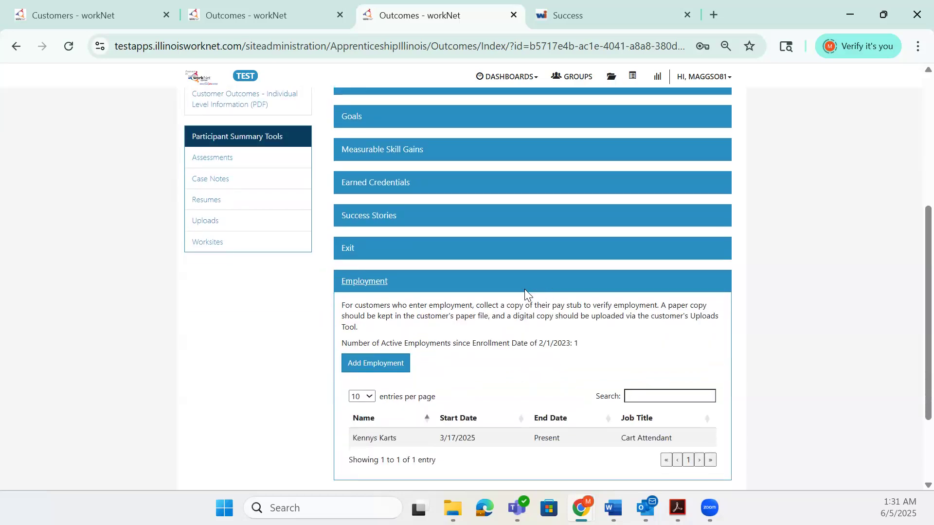
scroll(524, 289, down, 1)
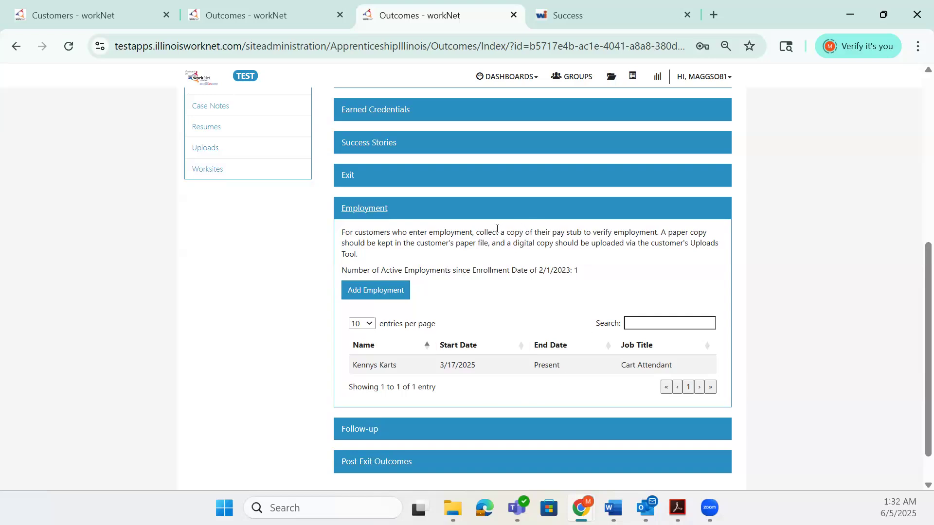
click(408, 291)
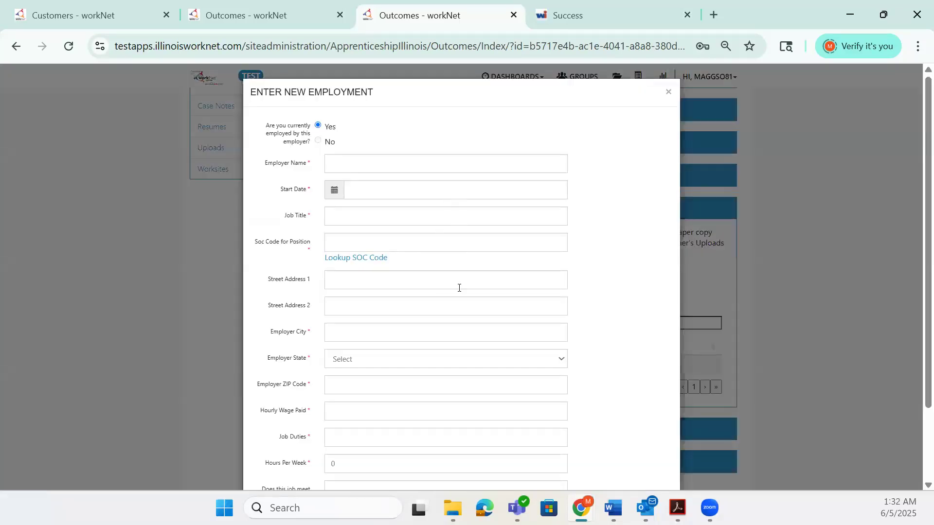
scroll(456, 324, down, 2)
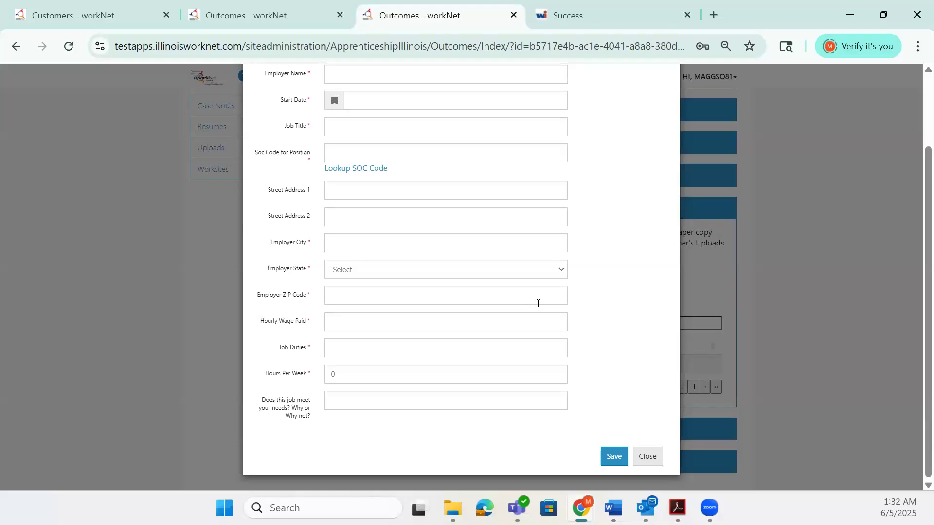
click(660, 457)
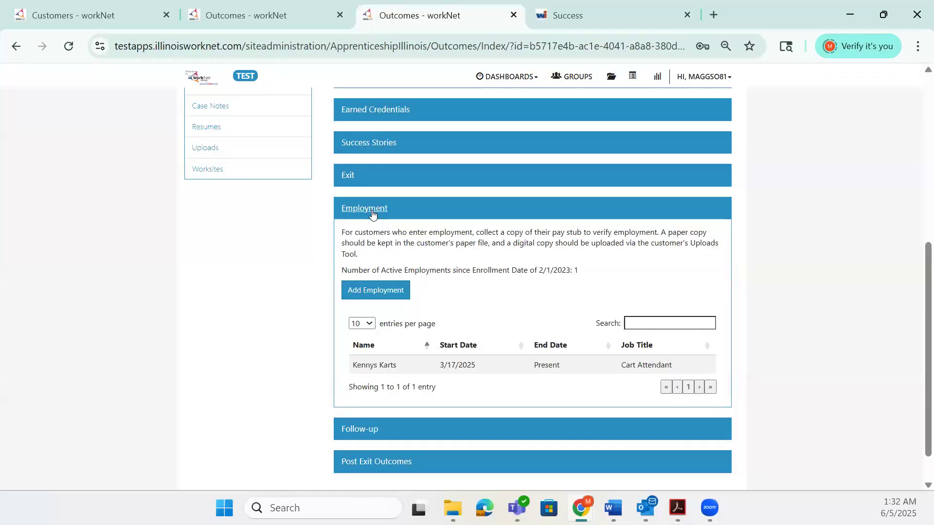
click(372, 216)
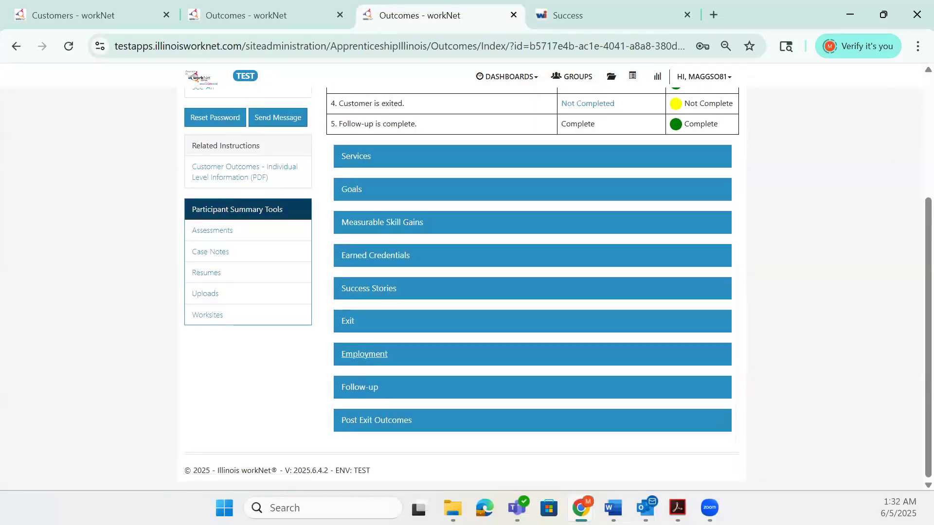
Expand the Follow-up section and open the Add Follow-Up Case Note form, closing it unsaved.
click(371, 388)
scroll(470, 341, down, 1)
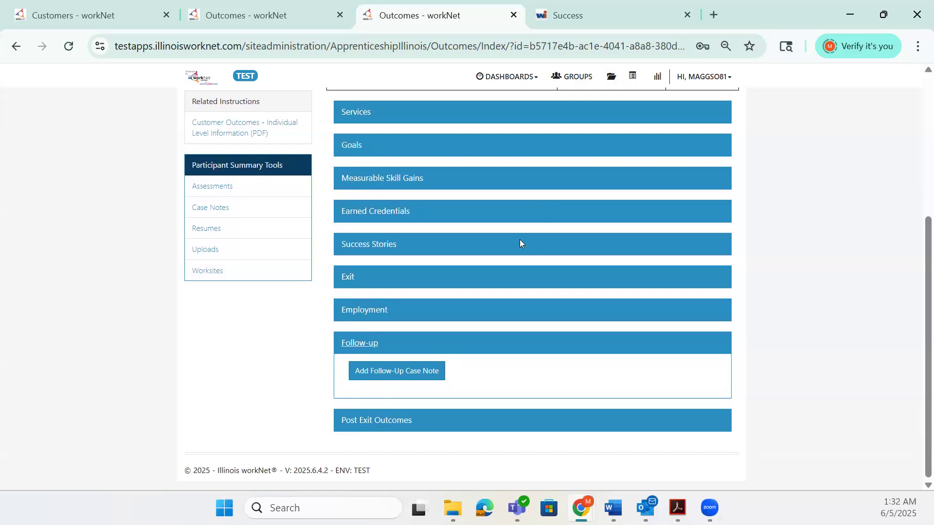
click(429, 372)
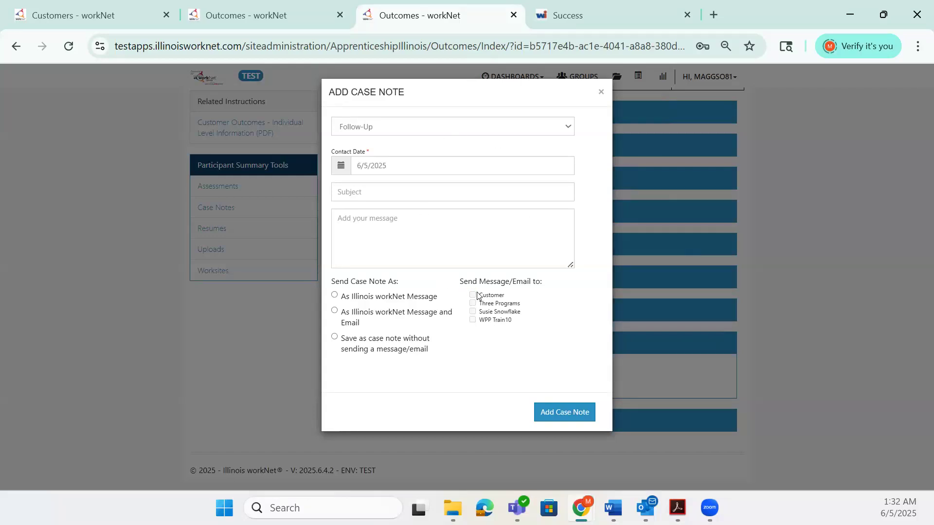
click(600, 90)
click(372, 350)
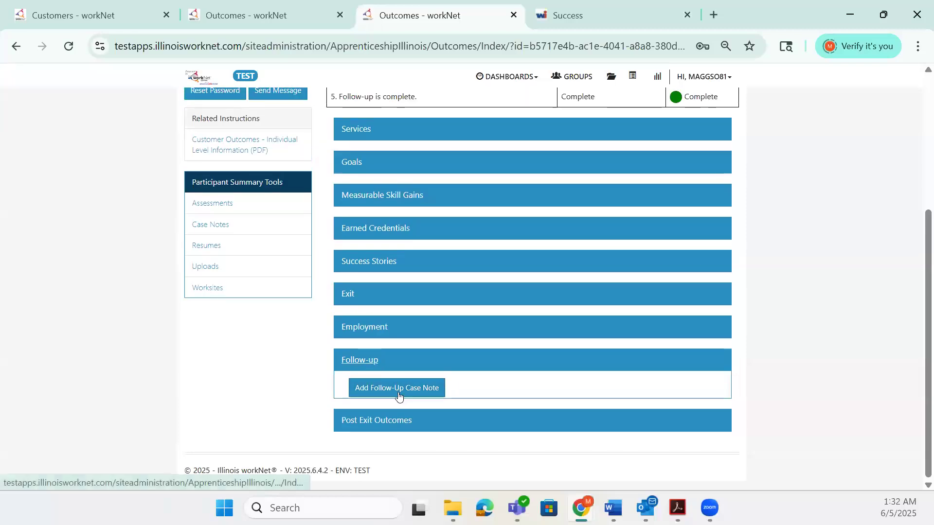
Expand Post Exit Outcomes to review the exit and employment-at-exit information, then collapse it.
click(402, 421)
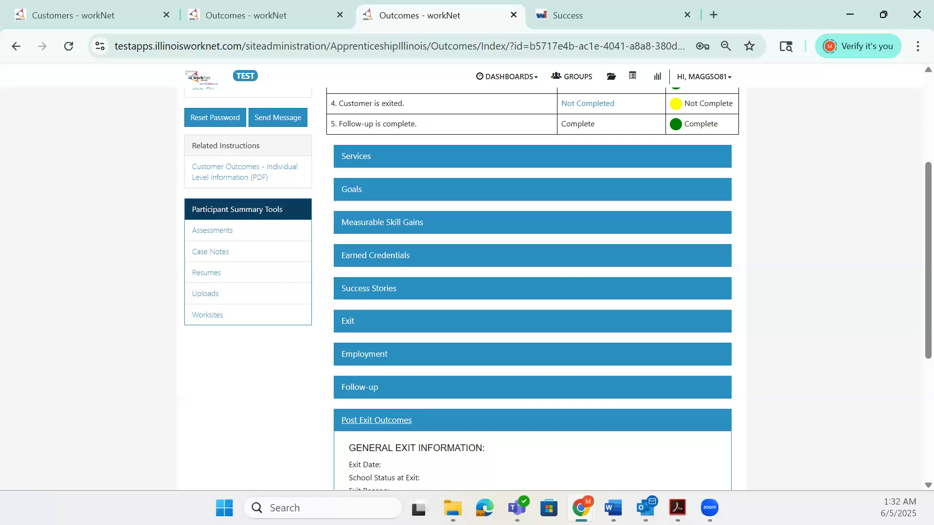
scroll(469, 274, down, 5)
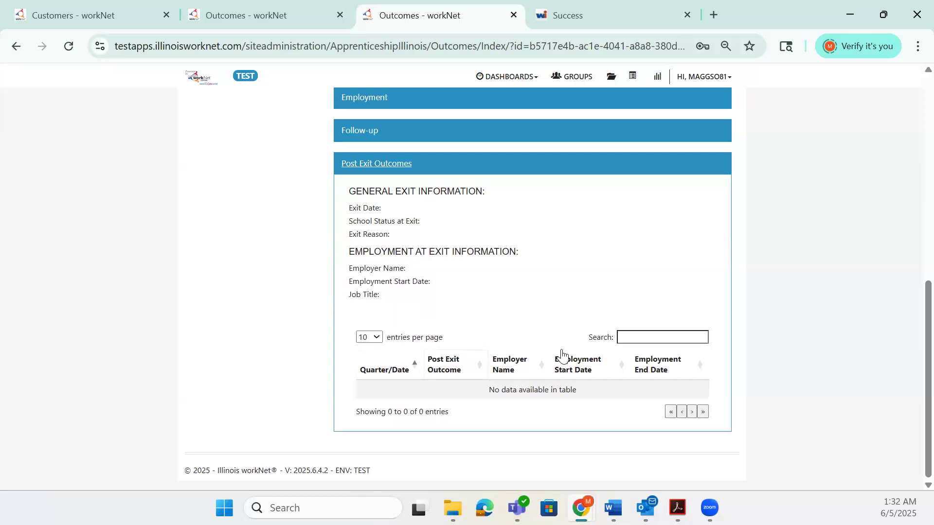
click(465, 207)
click(405, 163)
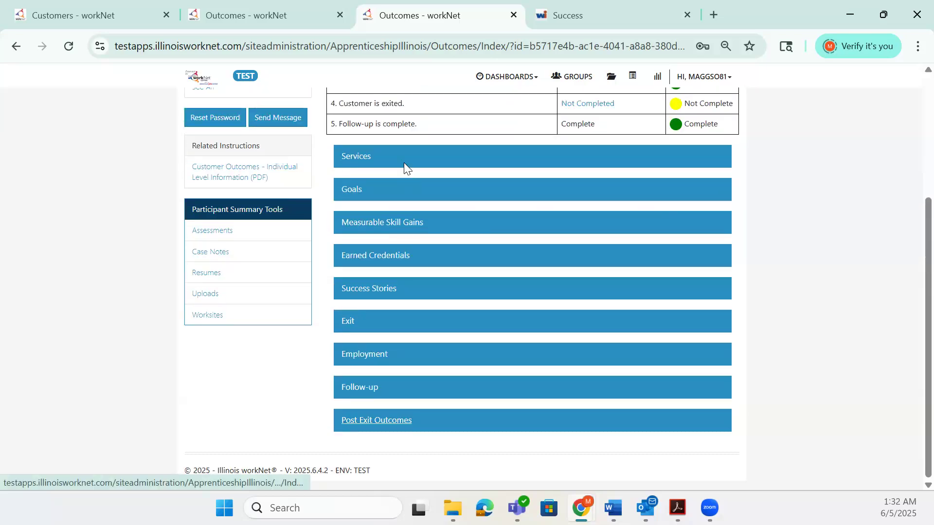
scroll(414, 231, up, 4)
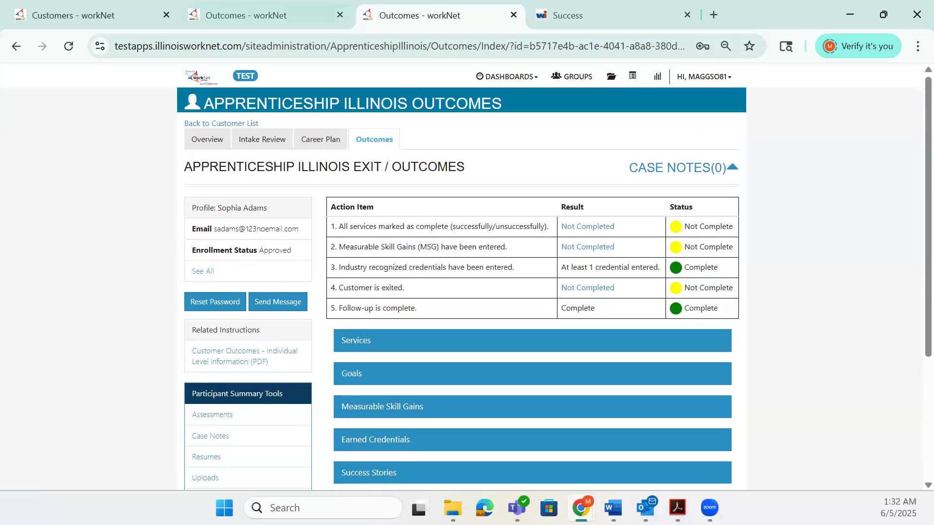